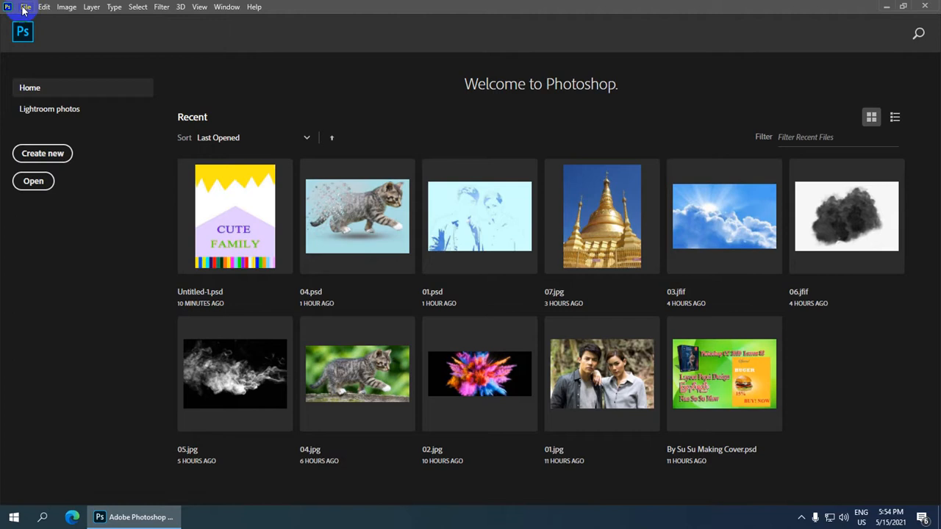
Open the couple photo 01.jpg from the Desktop through File > Open.
{"action": "left_click", "coordinate": [25, 8]}
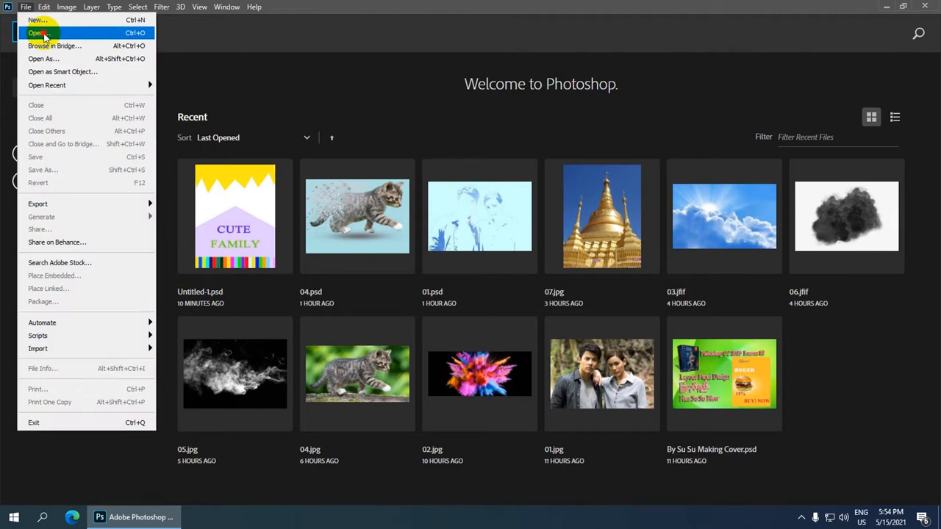
{"action": "left_click", "coordinate": [38, 33]}
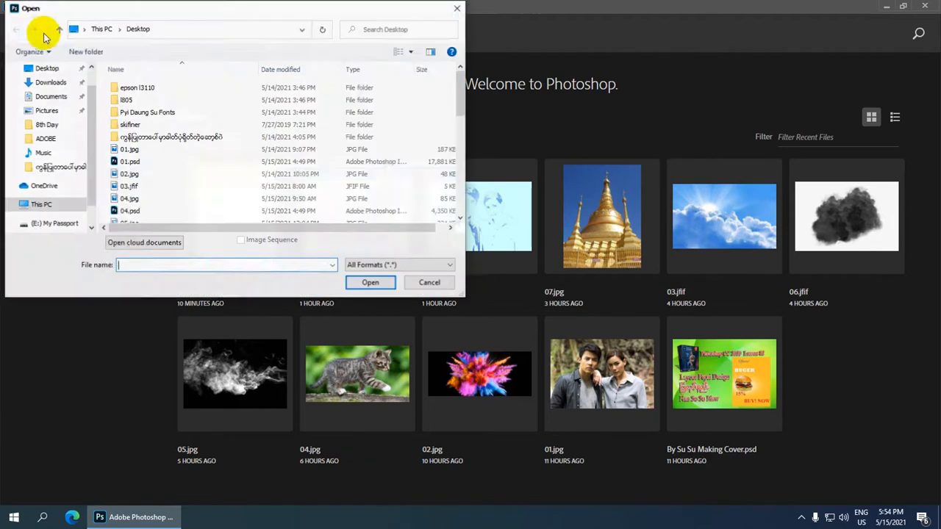
{"action": "left_click", "coordinate": [180, 150]}
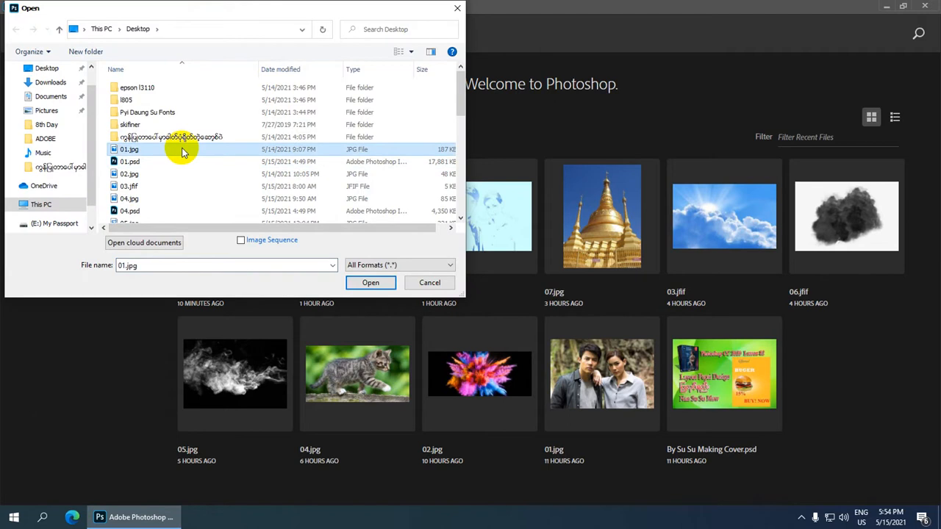
{"action": "left_click", "coordinate": [371, 283]}
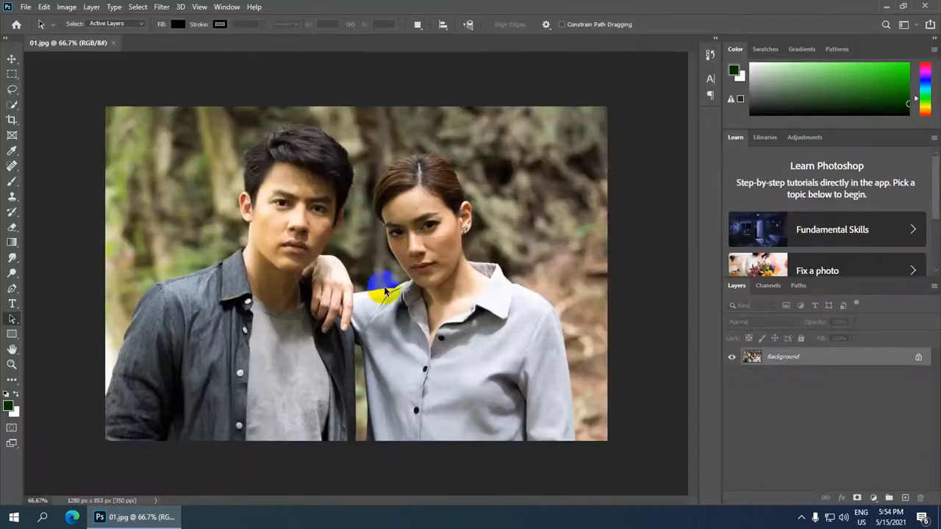
Crop the photo to a 6:4 landscape ratio and commit it, keeping the full 1280 × 853 frame.
{"action": "scroll", "coordinate": [378, 292], "scroll_direction": "down", "scroll_amount": 2}
{"action": "scroll", "coordinate": [377, 293], "scroll_direction": "up", "scroll_amount": 4}
{"action": "scroll", "coordinate": [378, 293], "scroll_direction": "down", "scroll_amount": 3}
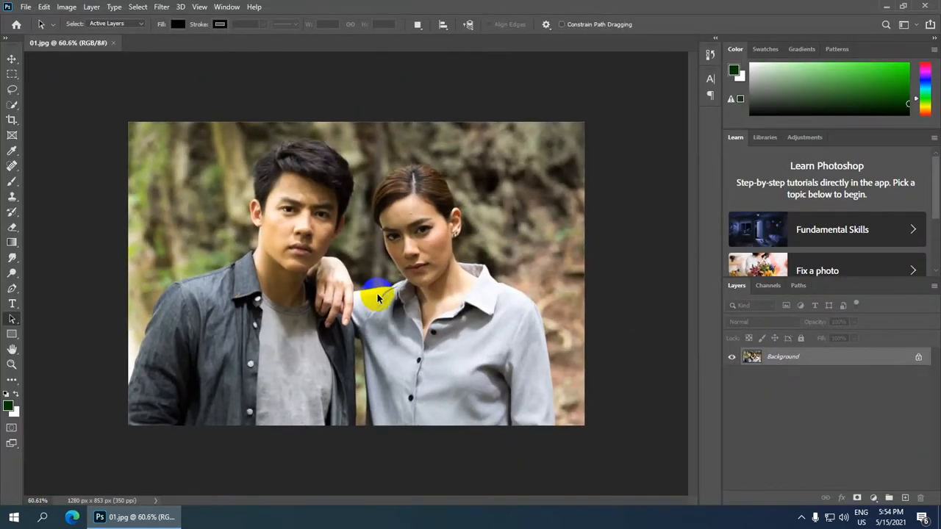
{"action": "scroll", "coordinate": [9, 109], "scroll_direction": "up", "scroll_amount": 2}
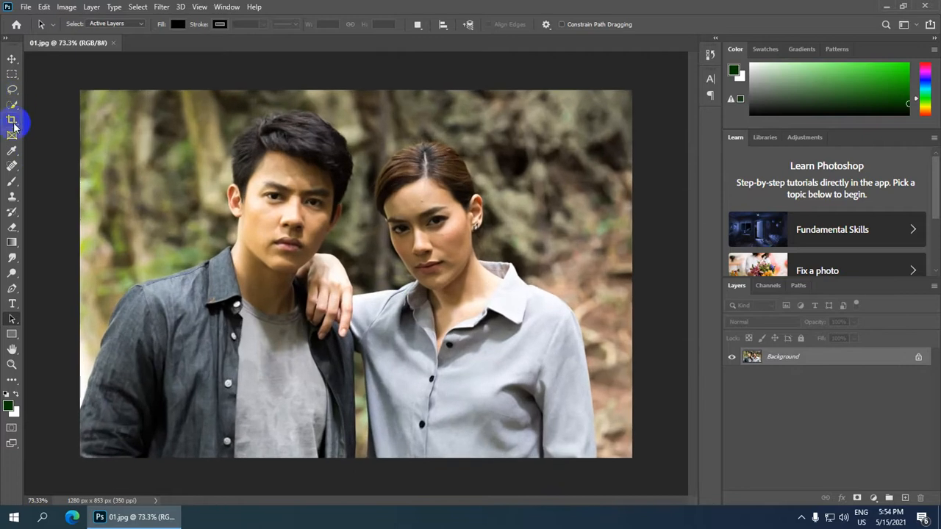
{"action": "left_click", "coordinate": [11, 119]}
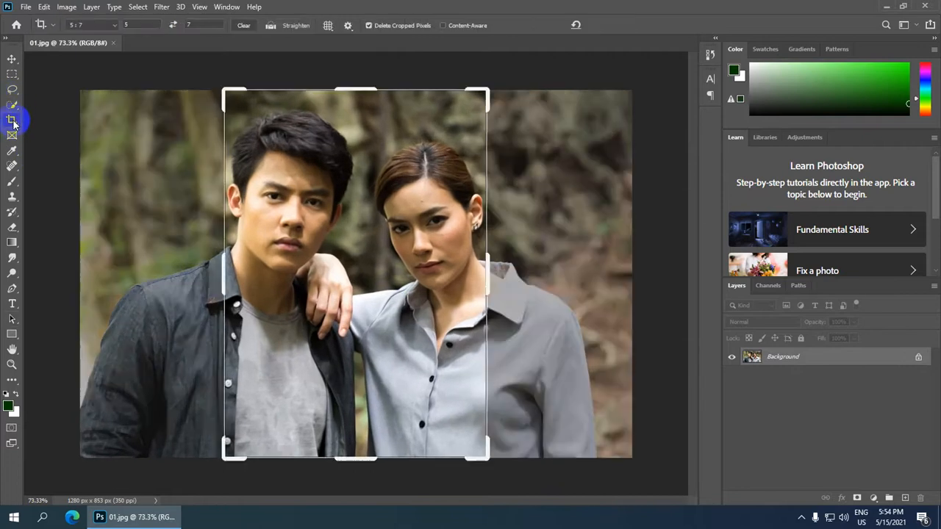
{"action": "left_click", "coordinate": [142, 24]}
{"action": "type", "text": "6"}
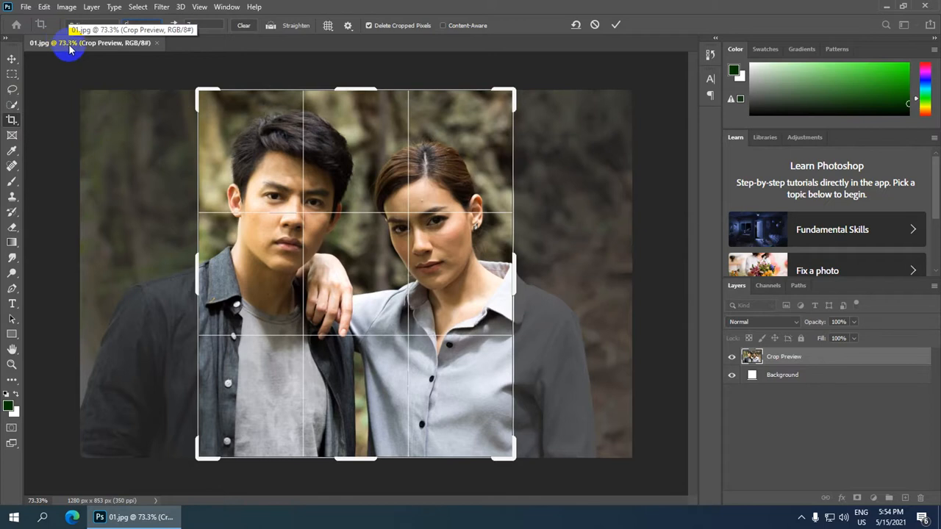
{"action": "type", "text": "4"}
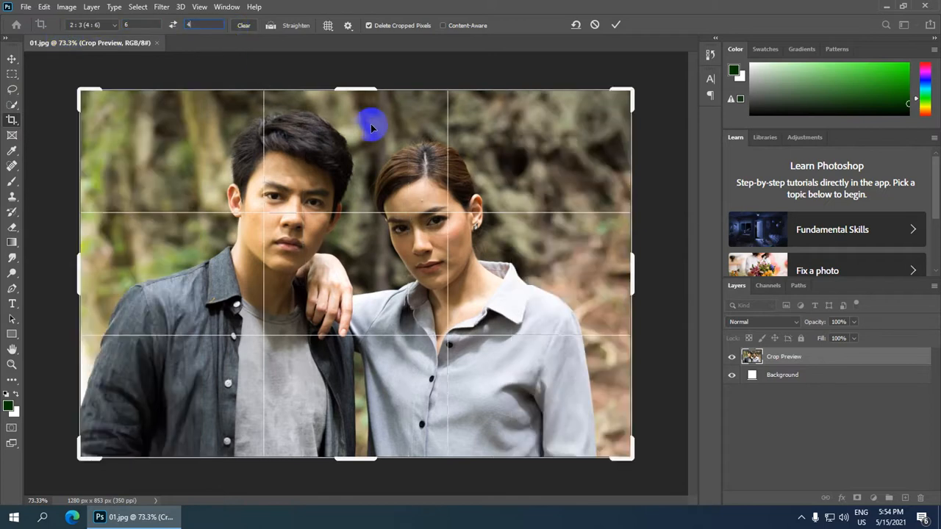
{"action": "left_click", "coordinate": [616, 25]}
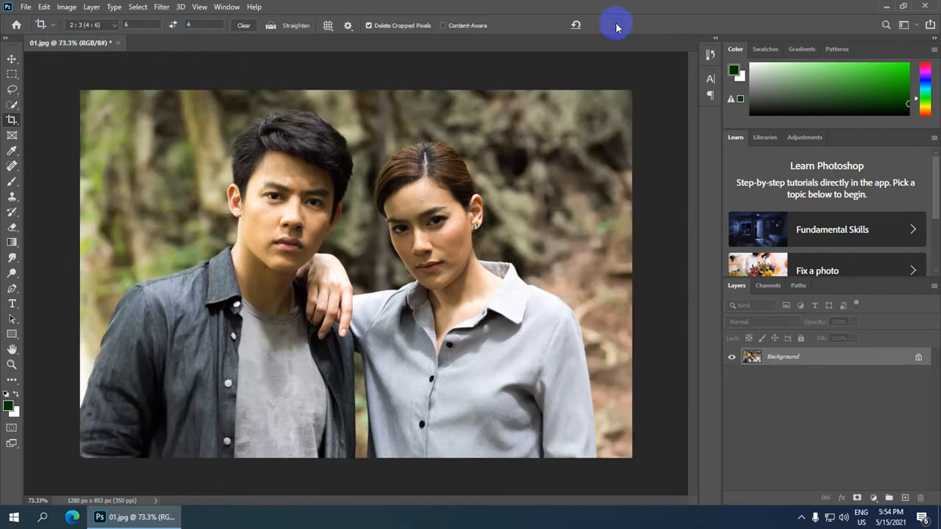
{"action": "scroll", "coordinate": [401, 249], "scroll_direction": "down", "scroll_amount": 3}
{"action": "scroll", "coordinate": [405, 252], "scroll_direction": "up", "scroll_amount": 2}
{"action": "scroll", "coordinate": [377, 269], "scroll_direction": "down", "scroll_amount": 1}
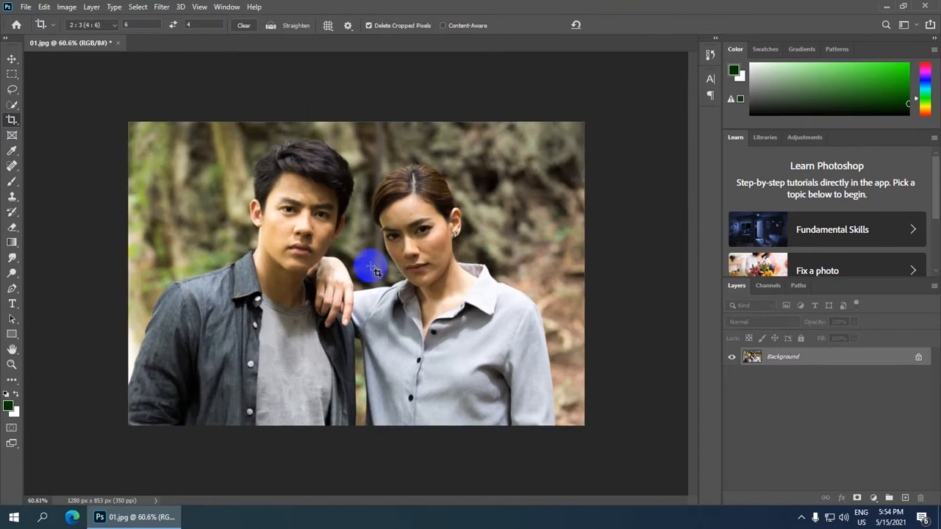
{"action": "scroll", "coordinate": [326, 269], "scroll_direction": "up", "scroll_amount": 2}
{"action": "scroll", "coordinate": [288, 278], "scroll_direction": "down", "scroll_amount": 2}
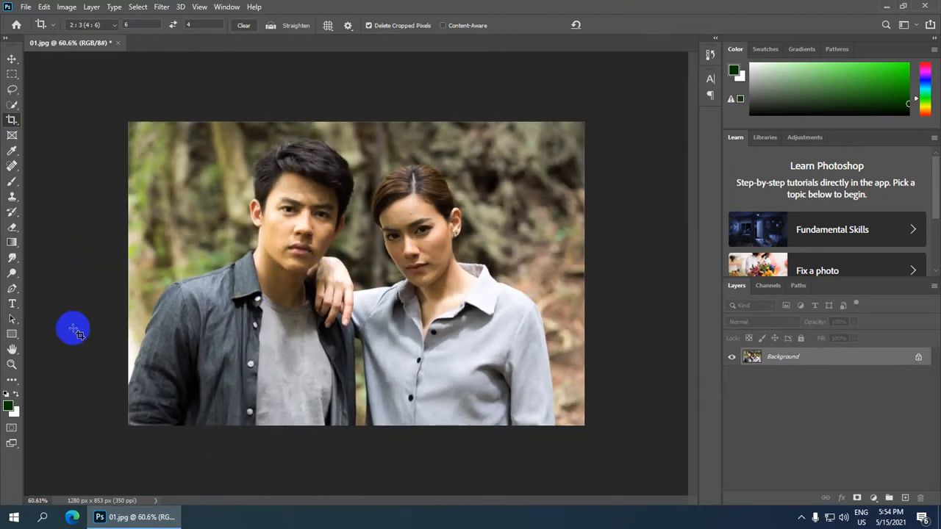
Start a Pen path on the man's left arm, running up the sleeve to his shoulder.
{"action": "key", "text": "p"}
{"action": "scroll", "coordinate": [120, 389], "scroll_direction": "up", "scroll_amount": 2}
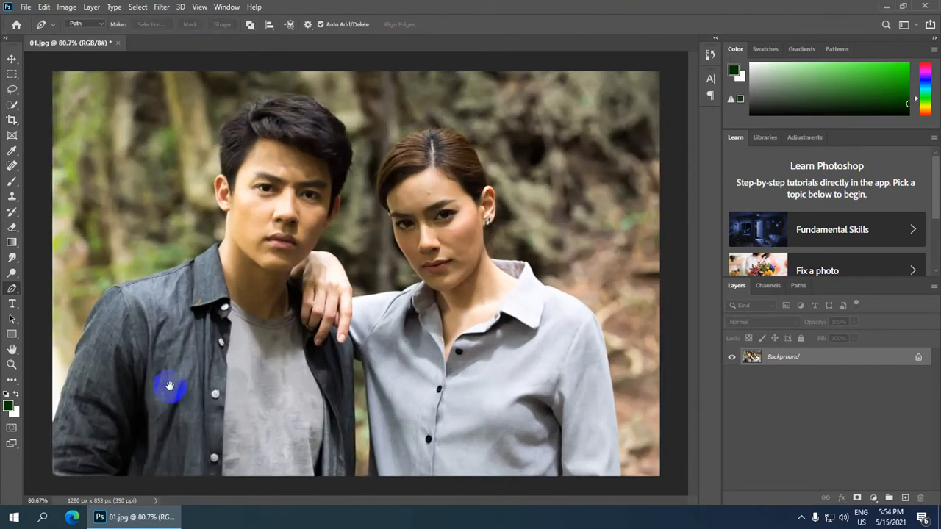
{"action": "scroll", "coordinate": [235, 300], "scroll_direction": "up", "scroll_amount": 3}
{"action": "left_click_drag", "start_coordinate": [237, 405], "coordinate": [353, 237]}
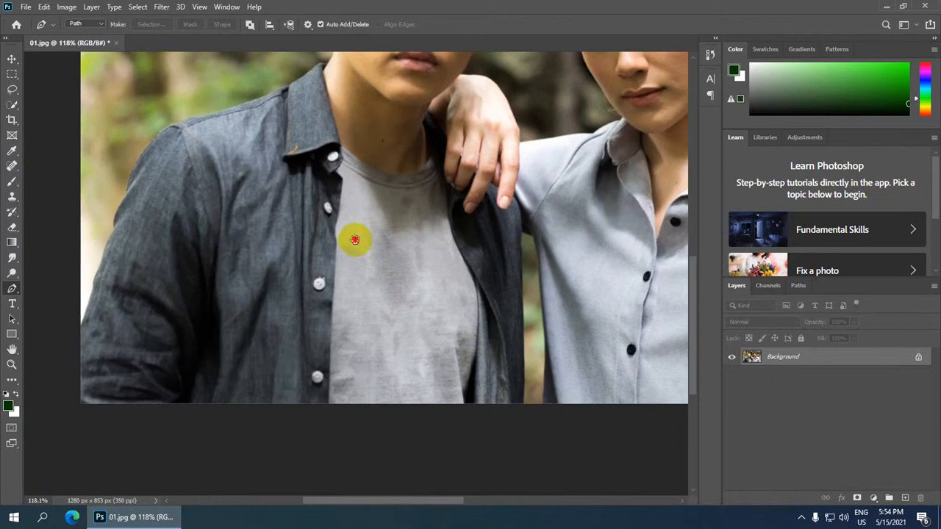
{"action": "left_click", "coordinate": [82, 328]}
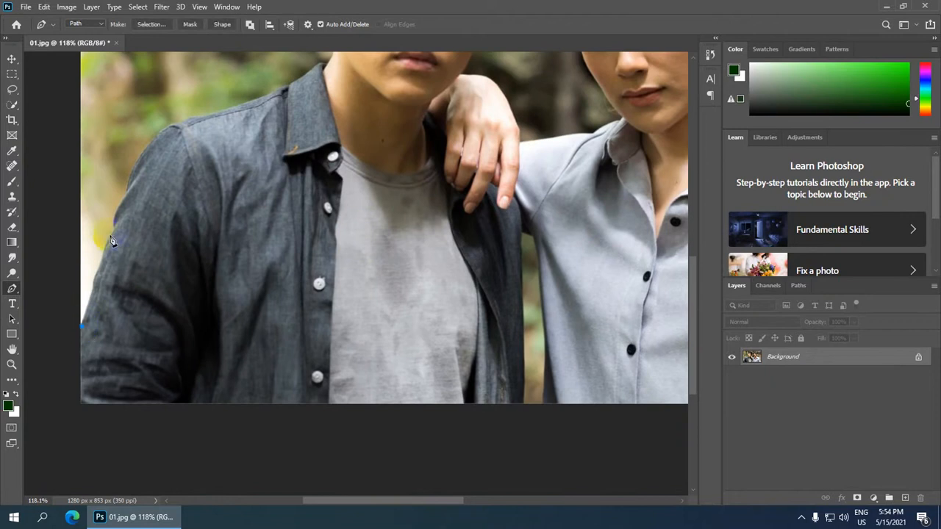
{"action": "left_click_drag", "start_coordinate": [114, 227], "coordinate": [121, 224]}
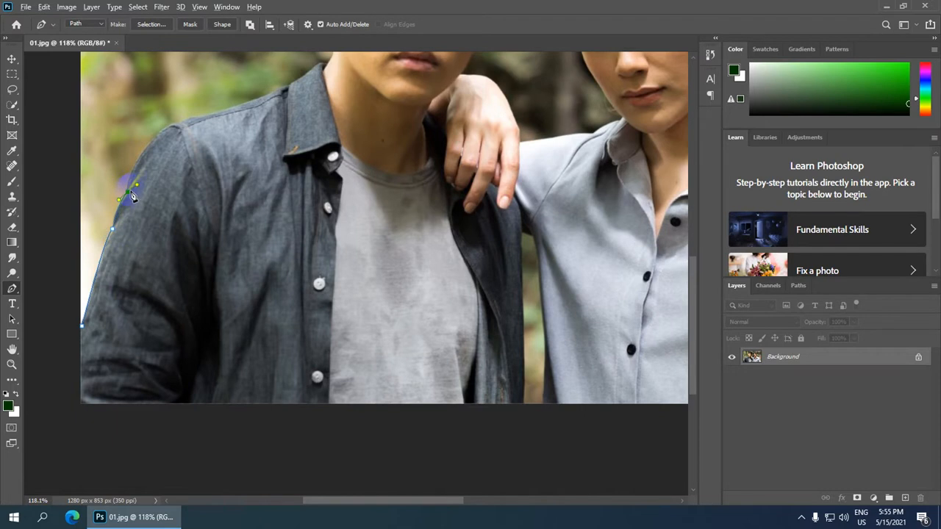
{"action": "scroll", "coordinate": [129, 200], "scroll_direction": "up", "scroll_amount": 3}
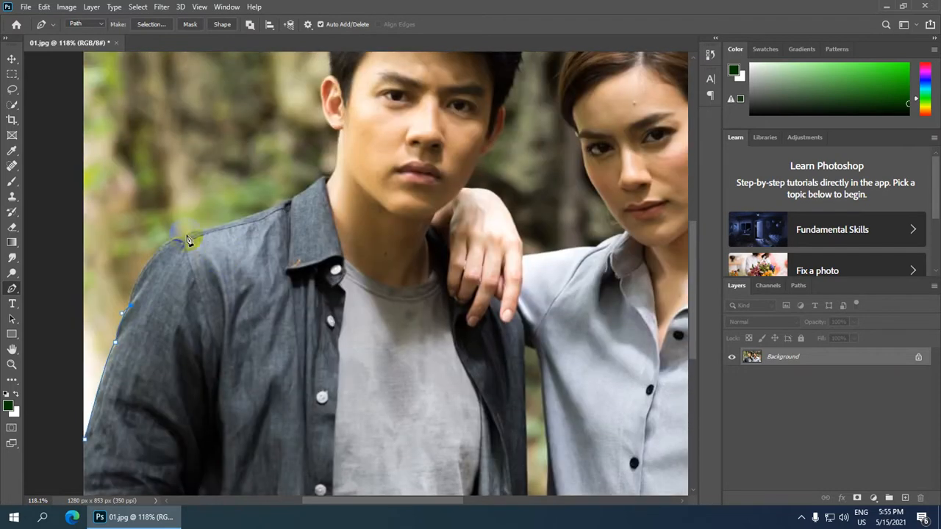
{"action": "left_click_drag", "start_coordinate": [186, 237], "coordinate": [240, 215]}
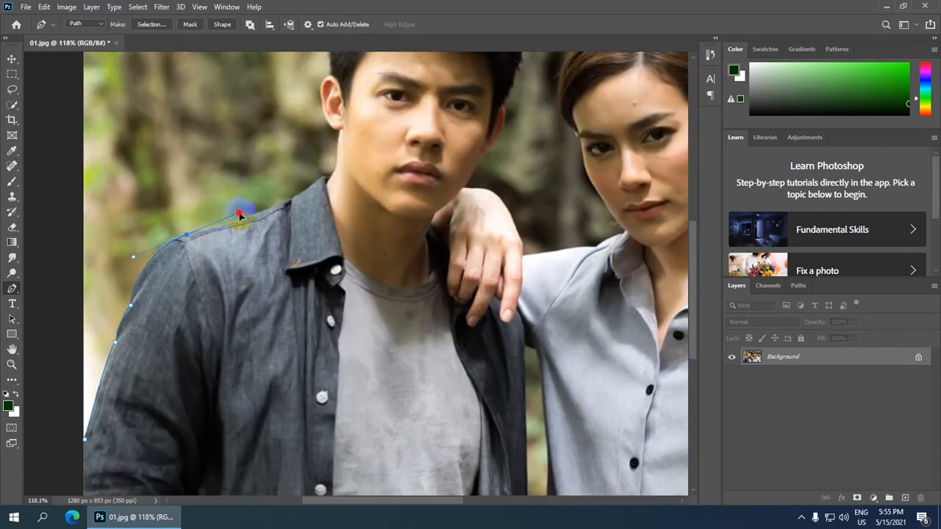
{"action": "left_click", "coordinate": [187, 235], "text": "alt"}
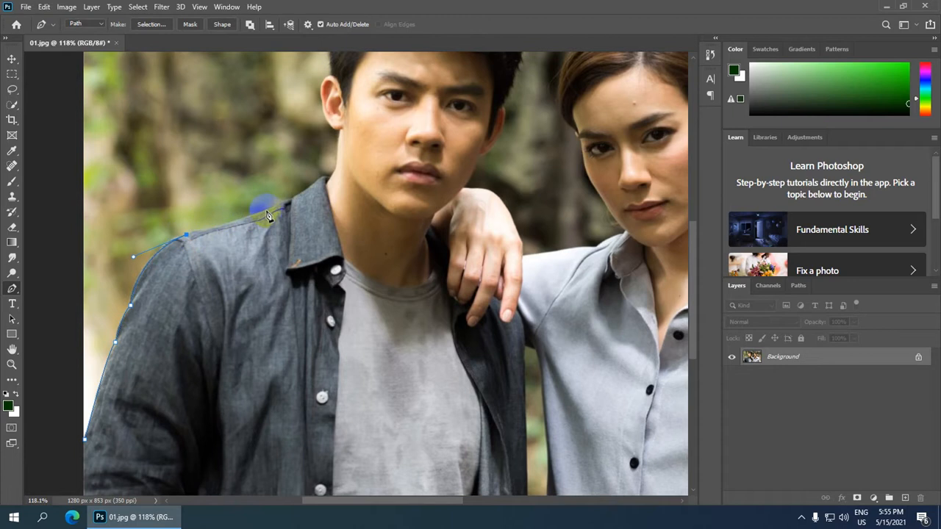
Extend the path over the collar and up the neck to just above the ear.
{"action": "left_click", "coordinate": [291, 199]}
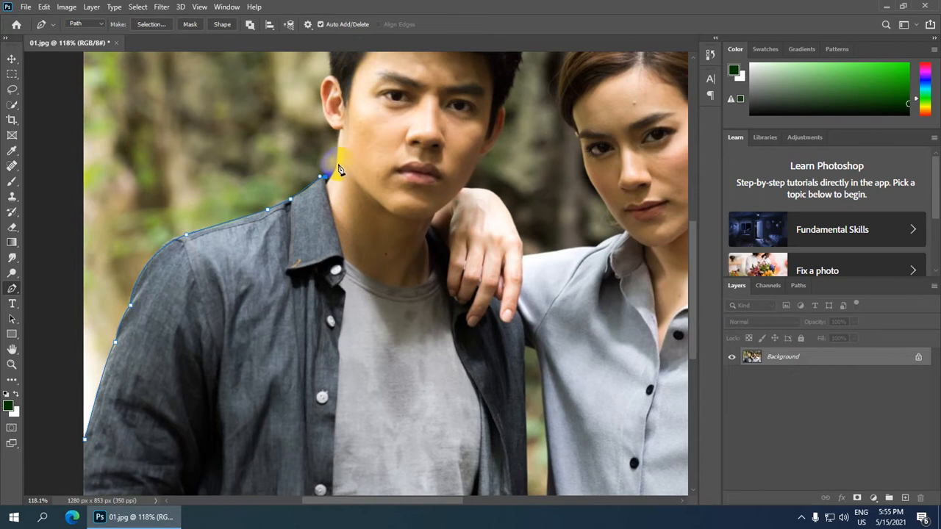
{"action": "left_click_drag", "start_coordinate": [338, 157], "coordinate": [346, 128]}
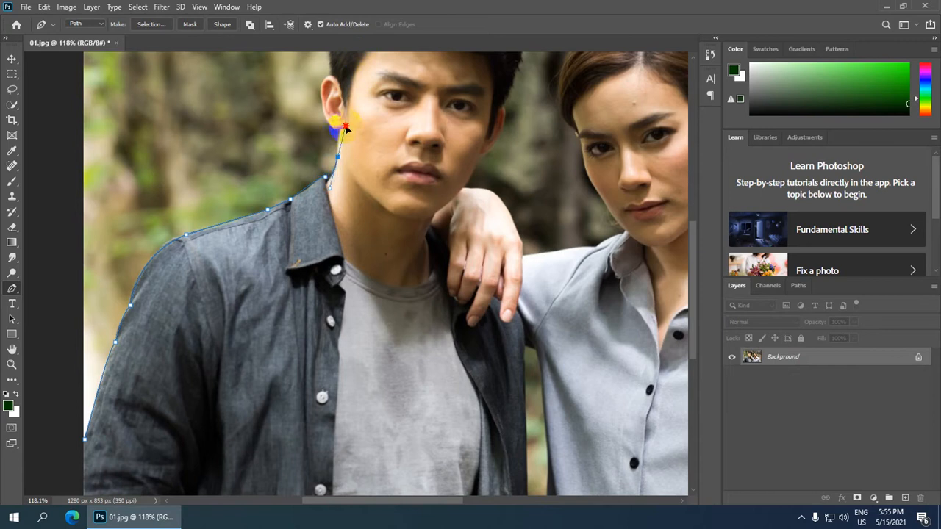
{"action": "left_click", "coordinate": [338, 157], "text": "alt"}
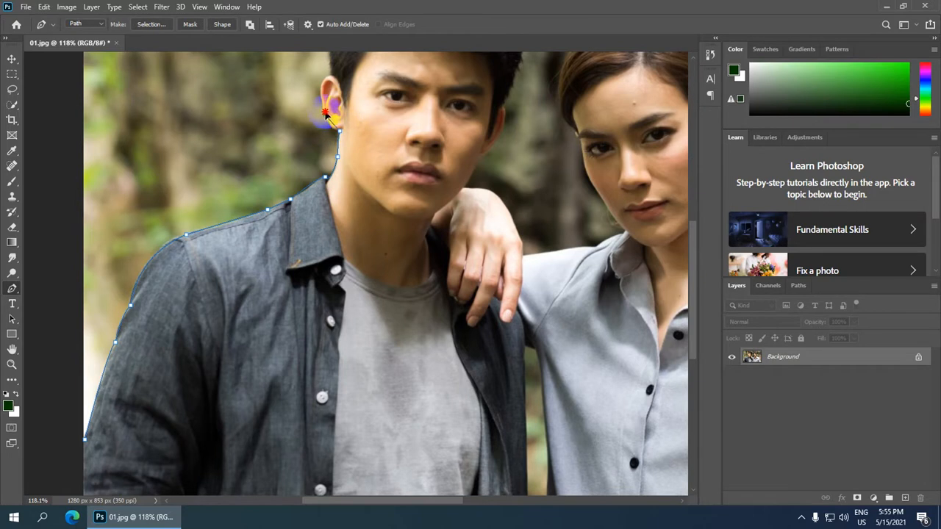
{"action": "left_click_drag", "start_coordinate": [326, 112], "coordinate": [322, 101]}
{"action": "left_click", "coordinate": [327, 115], "text": "alt"}
{"action": "left_click_drag", "start_coordinate": [333, 76], "coordinate": [344, 300]}
{"action": "left_click", "coordinate": [333, 76], "text": "alt"}
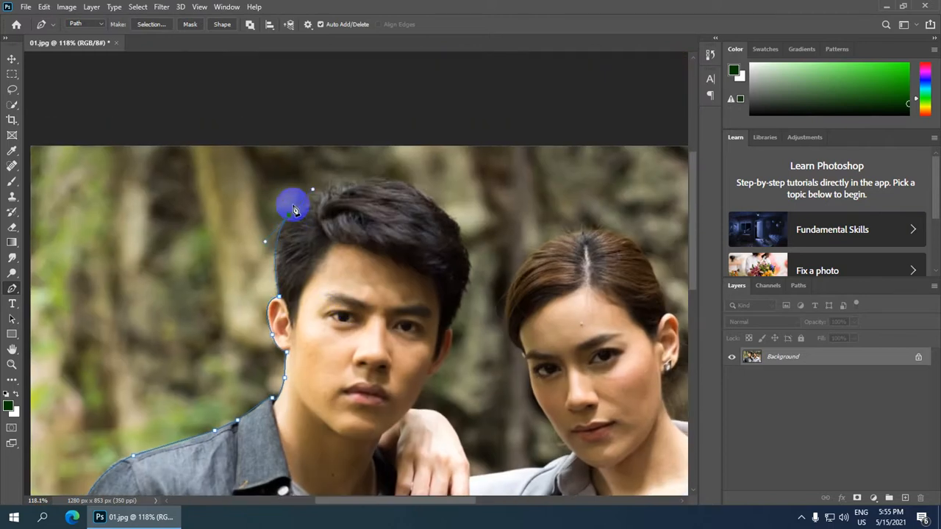
Curve the path around the man's hairline and down the right edge of his hair.
{"action": "left_click_drag", "start_coordinate": [288, 217], "coordinate": [383, 183]}
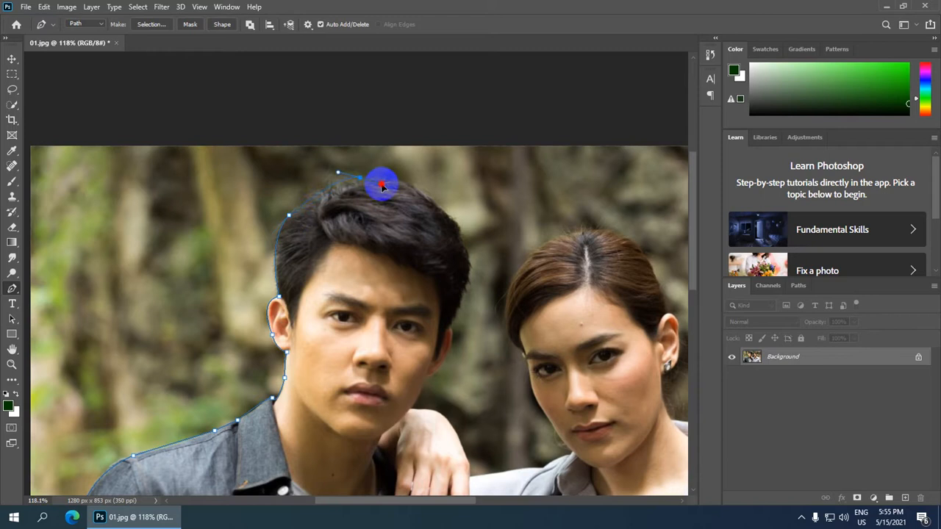
{"action": "left_click", "coordinate": [361, 178], "text": "alt"}
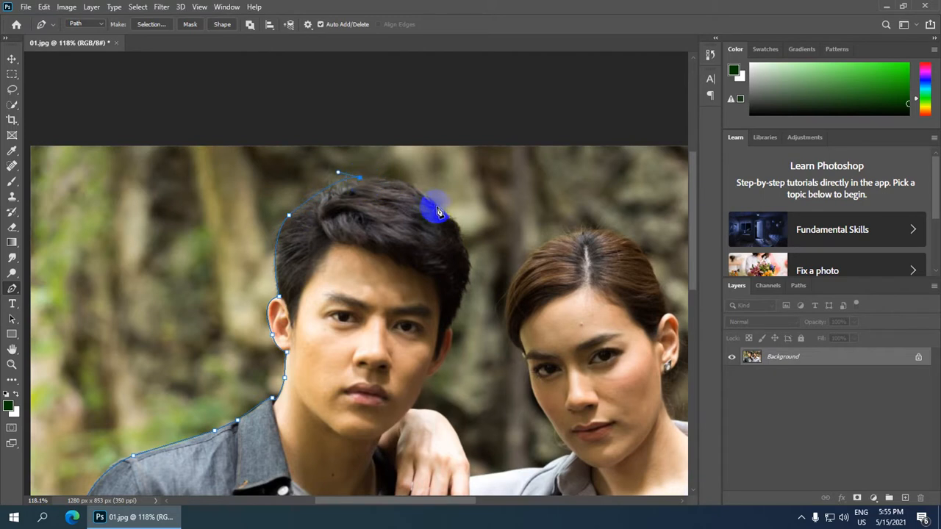
{"action": "left_click_drag", "start_coordinate": [441, 205], "coordinate": [460, 234]}
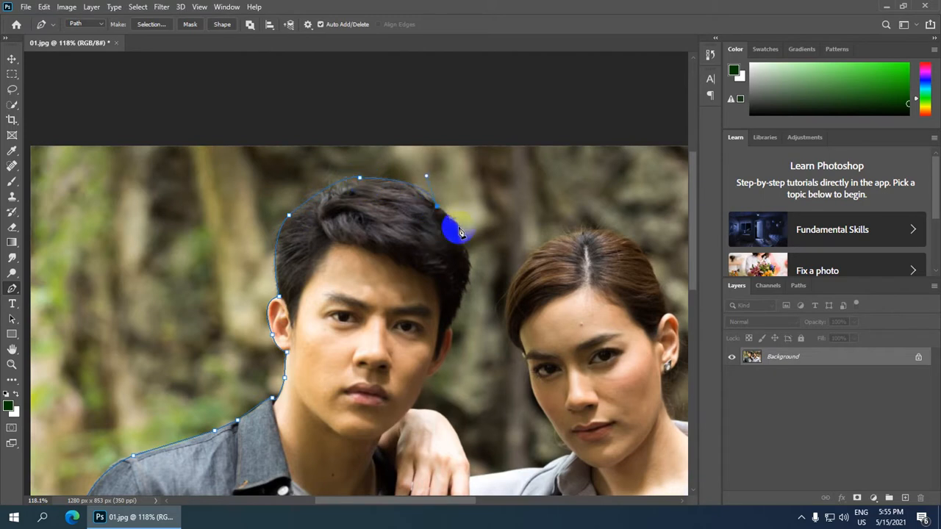
{"action": "left_click_drag", "start_coordinate": [460, 299], "coordinate": [436, 366]}
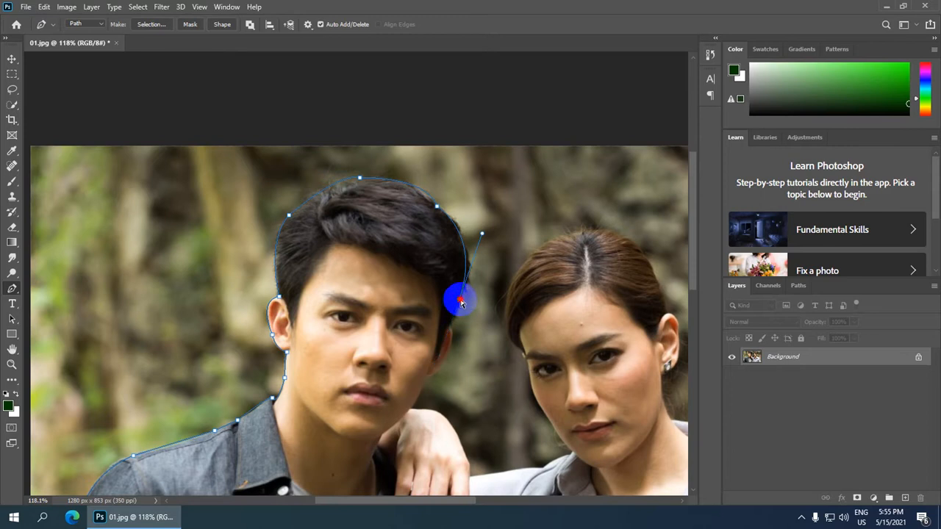
{"action": "left_click_drag", "start_coordinate": [461, 301], "coordinate": [463, 309]}
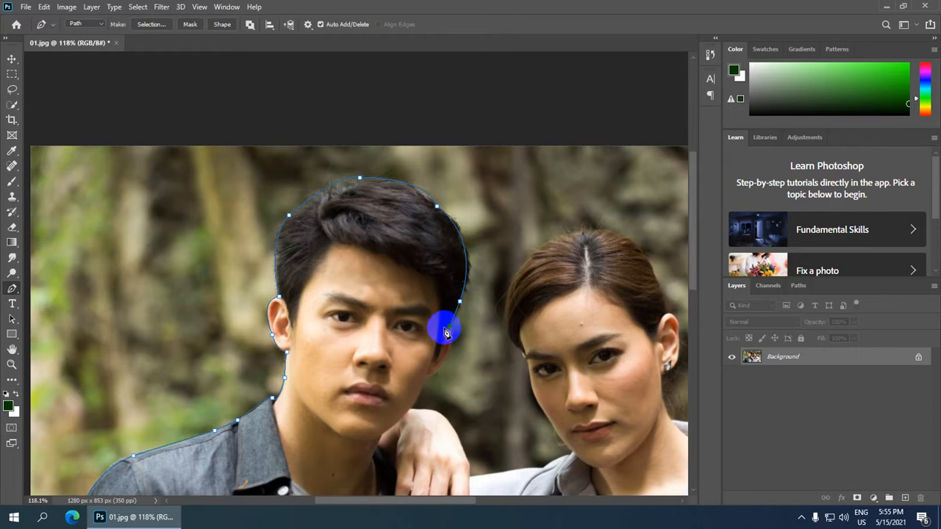
Continue the path down the man's jaw and neck to his hand, with corner points.
{"action": "left_click_drag", "start_coordinate": [378, 332], "coordinate": [359, 150]}
{"action": "scroll", "coordinate": [425, 192], "scroll_direction": "up", "scroll_amount": 1}
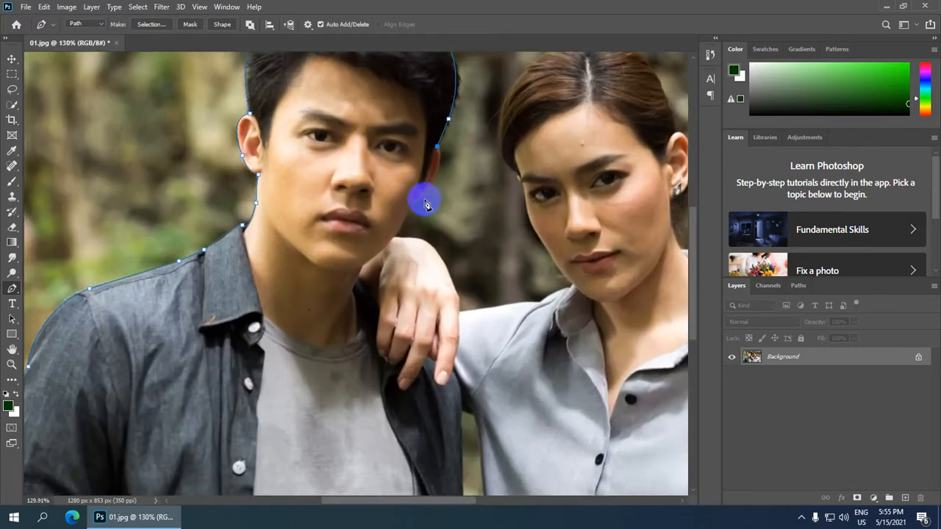
{"action": "left_click_drag", "start_coordinate": [418, 205], "coordinate": [379, 245]}
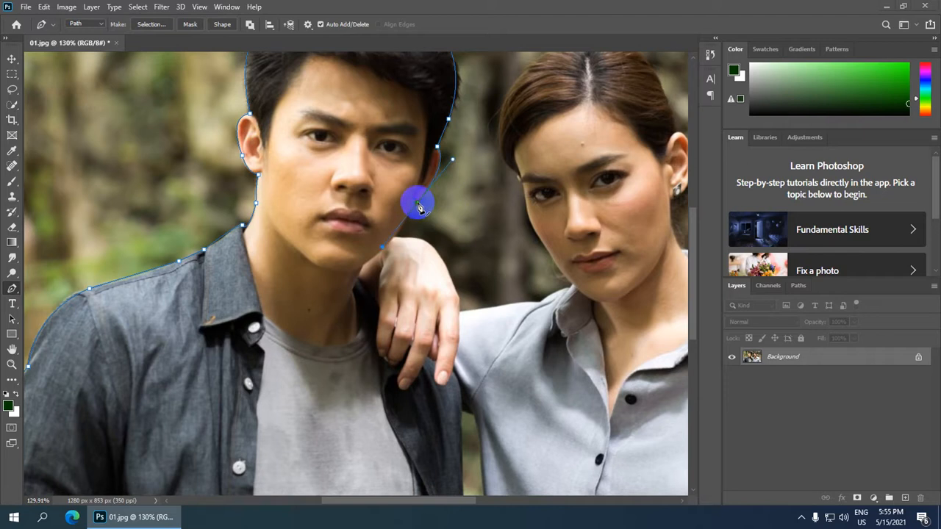
{"action": "key", "text": "super"}
{"action": "key", "text": "super"}
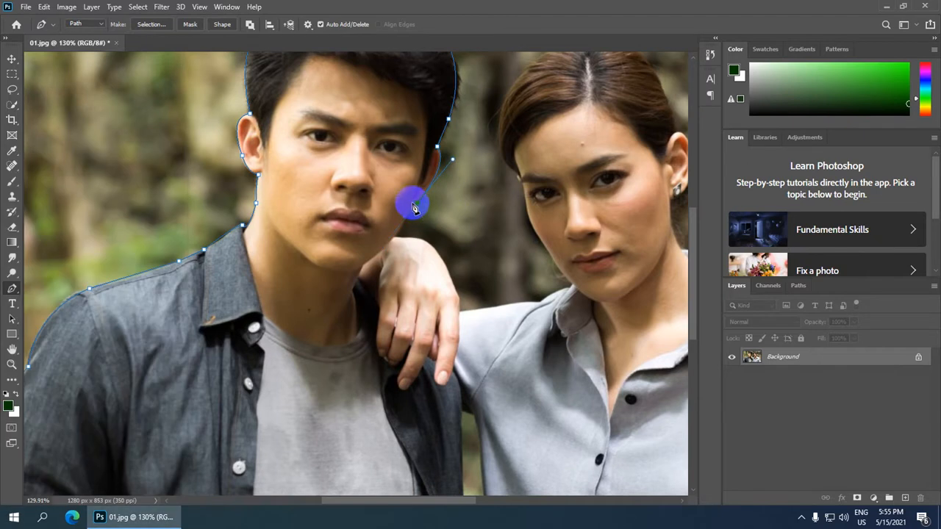
{"action": "left_click", "coordinate": [416, 204], "text": "alt"}
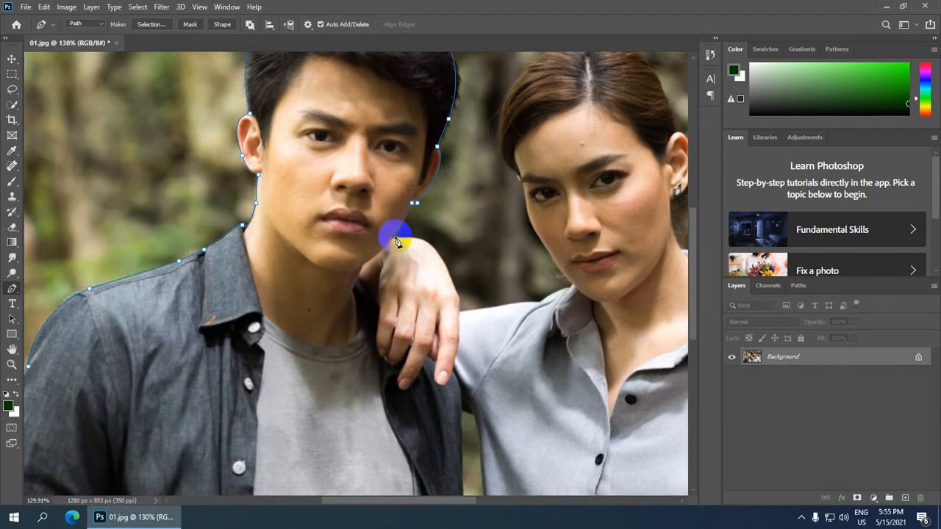
{"action": "left_click_drag", "start_coordinate": [395, 238], "coordinate": [442, 266]}
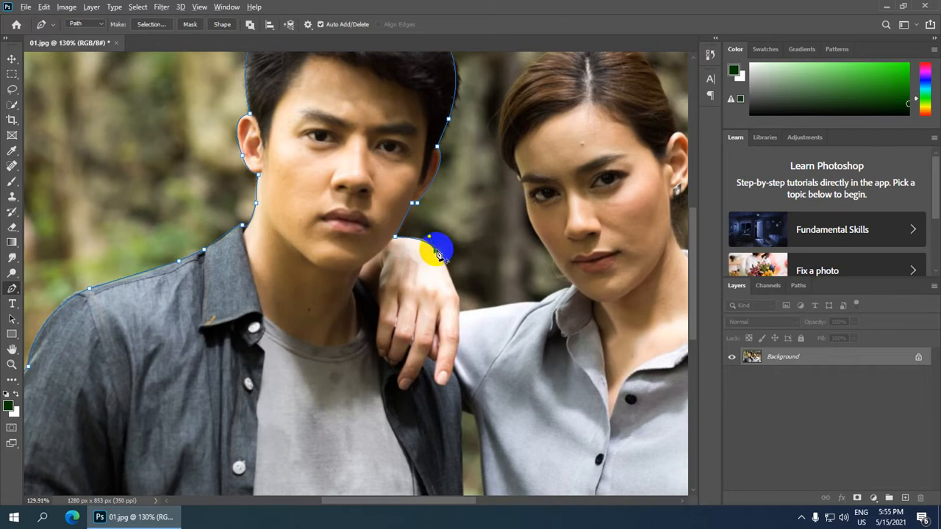
{"action": "left_click", "coordinate": [437, 253], "text": "alt"}
{"action": "left_click_drag", "start_coordinate": [461, 311], "coordinate": [458, 324]}
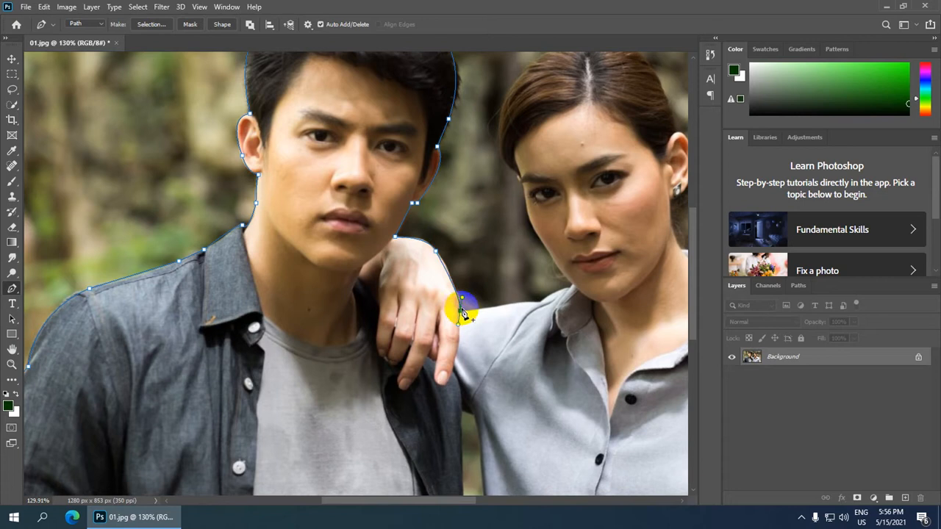
{"action": "left_click_drag", "start_coordinate": [458, 298], "coordinate": [466, 330]}
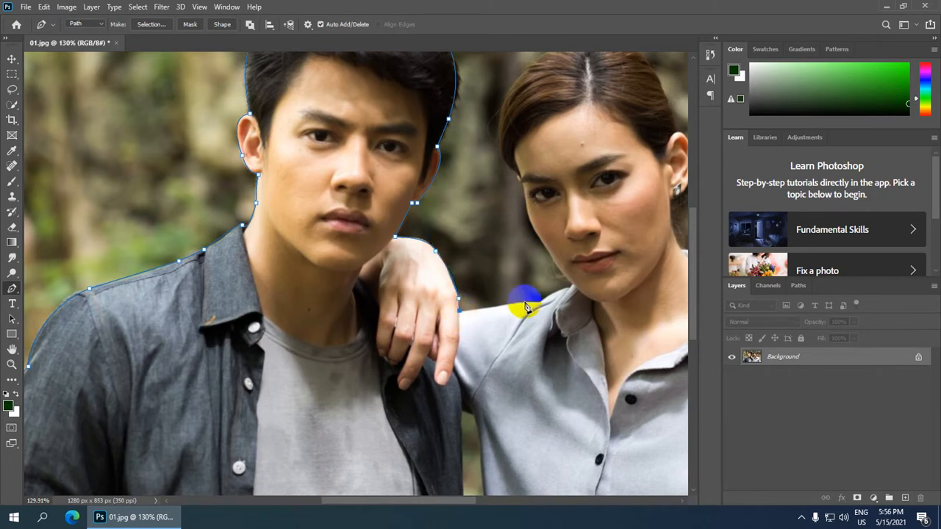
Trace the woman's shoulder, cheek, temple and hair over her head to her ear.
{"action": "left_click_drag", "start_coordinate": [541, 306], "coordinate": [569, 286]}
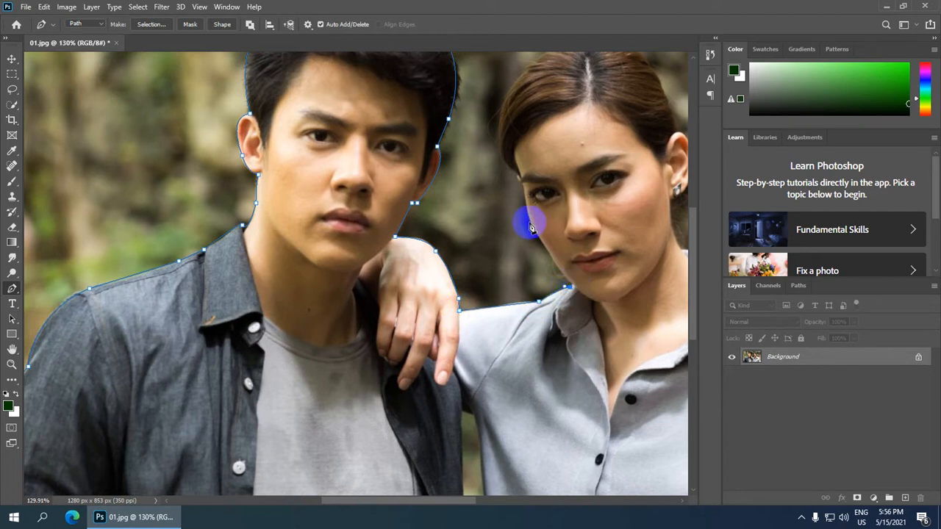
{"action": "scroll", "coordinate": [529, 217], "scroll_direction": "up", "scroll_amount": 2}
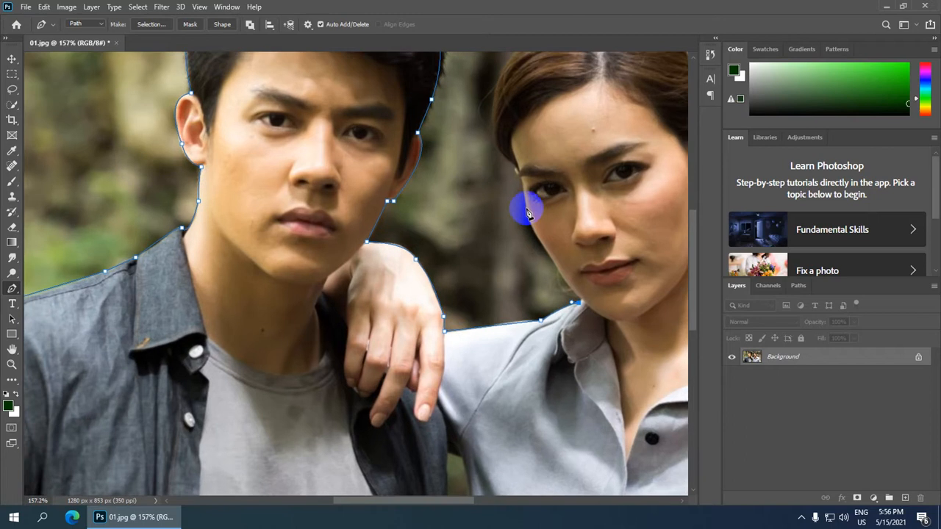
{"action": "left_click_drag", "start_coordinate": [526, 193], "coordinate": [526, 218]}
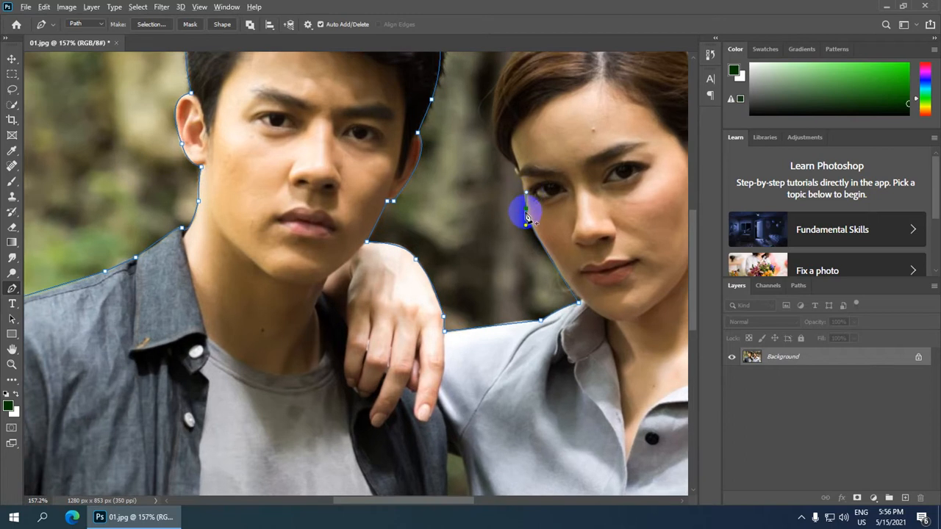
{"action": "left_click_drag", "start_coordinate": [603, 183], "coordinate": [394, 340]}
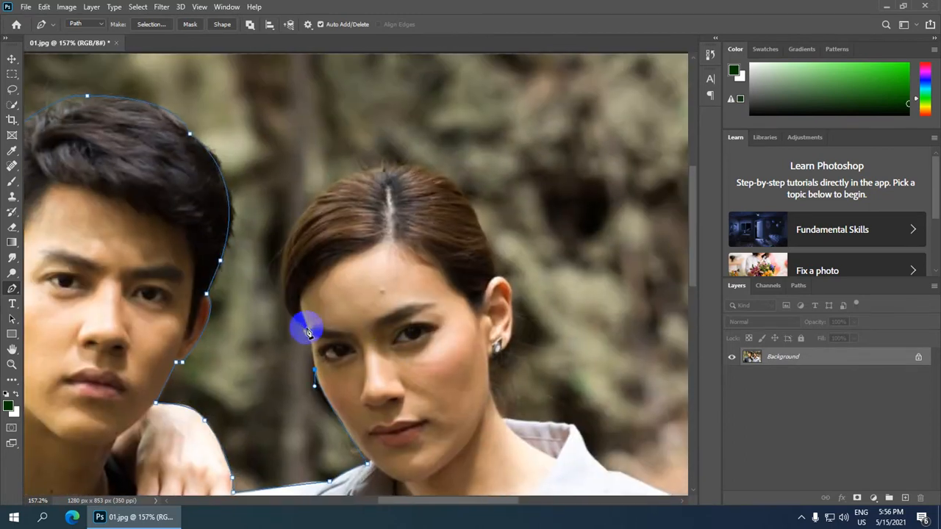
{"action": "mouse_move", "coordinate": [314, 332]}
{"action": "left_mouse_down"}
{"action": "mouse_move", "coordinate": [295, 330]}
{"action": "mouse_move", "coordinate": [301, 321]}
{"action": "left_mouse_up"}
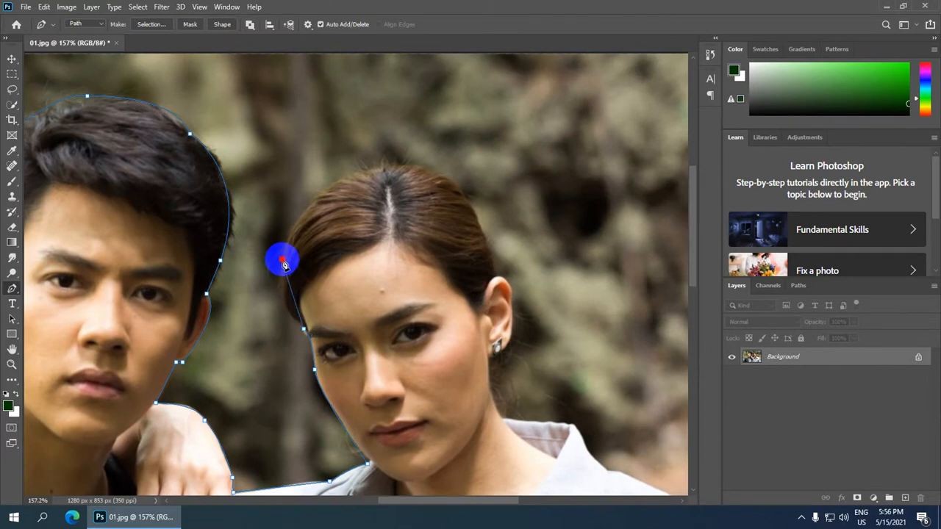
{"action": "left_click_drag", "start_coordinate": [284, 263], "coordinate": [296, 209]}
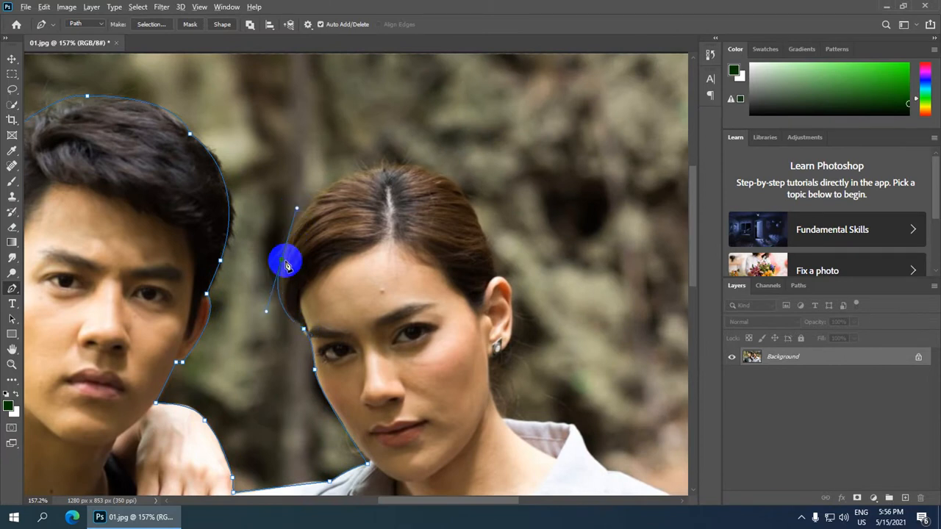
{"action": "left_click_drag", "start_coordinate": [360, 169], "coordinate": [425, 138]}
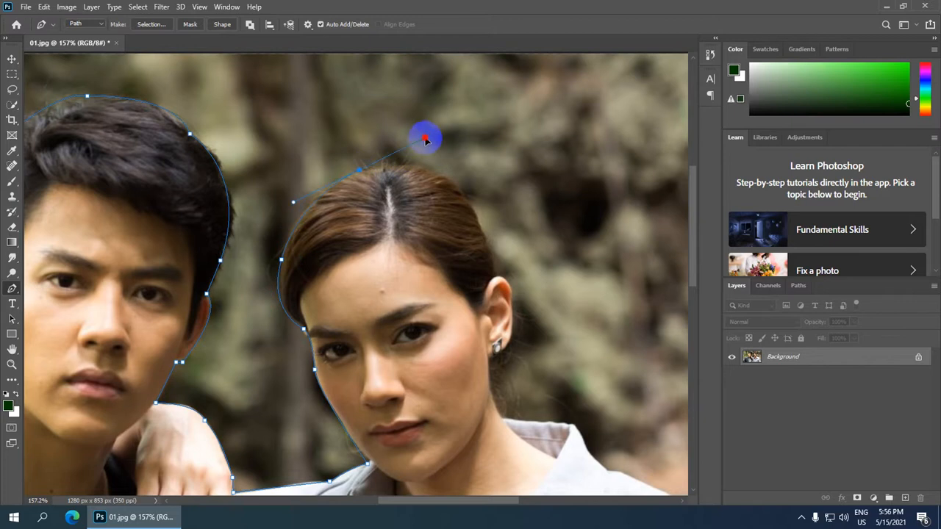
{"action": "left_click", "coordinate": [360, 172], "text": "alt"}
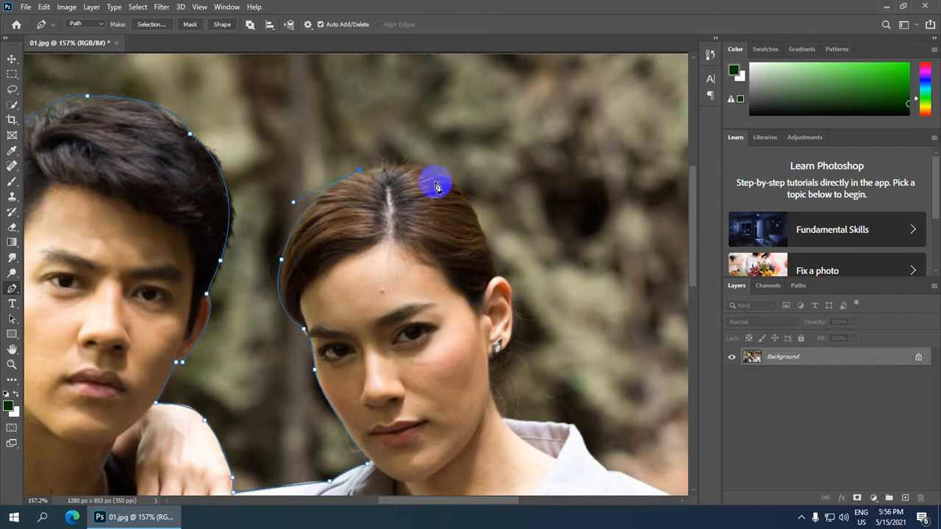
{"action": "left_click_drag", "start_coordinate": [478, 224], "coordinate": [511, 342]}
{"action": "left_click", "coordinate": [477, 222], "text": "alt"}
{"action": "left_click", "coordinate": [512, 310], "text": "alt"}
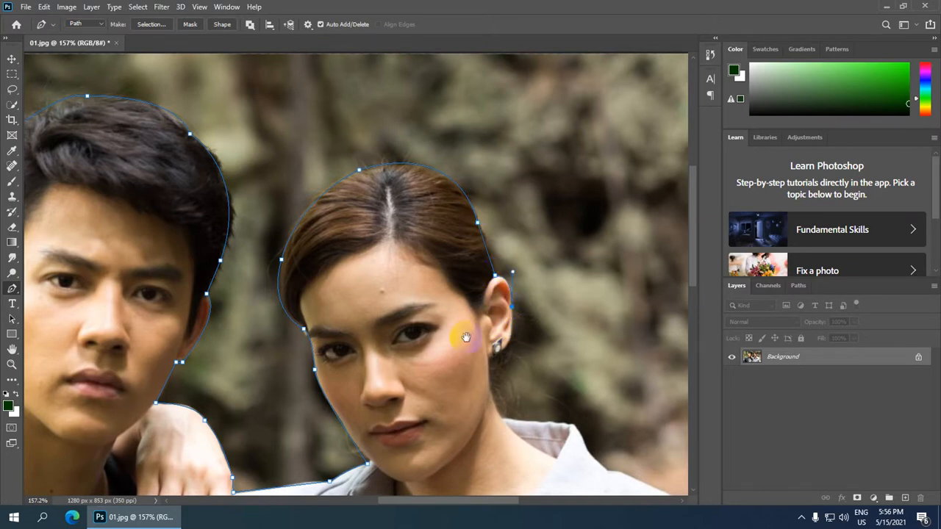
Run the path around the woman's earlobe, neck and collar tip to her shoulder, undoing one misplaced point.
{"action": "left_click_drag", "start_coordinate": [436, 303], "coordinate": [332, 86]}
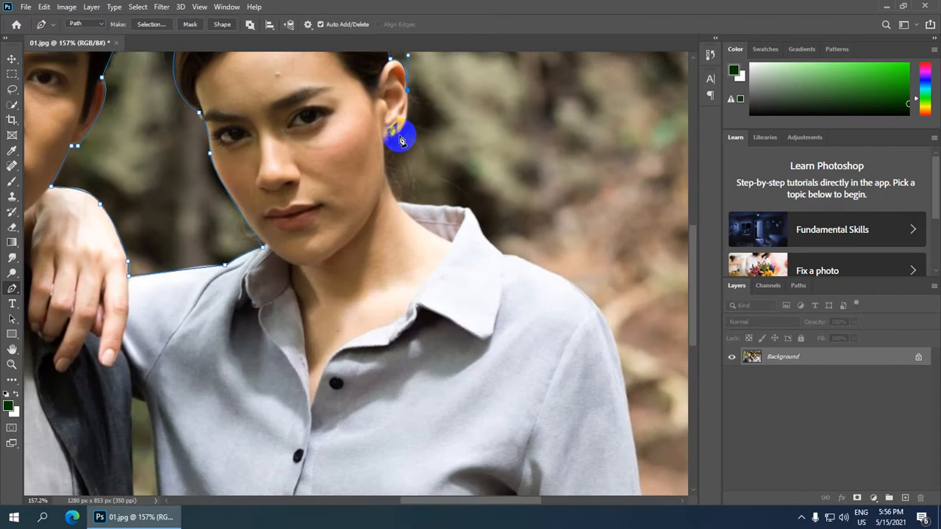
{"action": "left_click_drag", "start_coordinate": [387, 149], "coordinate": [403, 139]}
{"action": "left_click", "coordinate": [400, 136], "text": "alt"}
{"action": "left_click_drag", "start_coordinate": [392, 194], "coordinate": [405, 227]}
{"action": "left_click", "coordinate": [391, 195], "text": "alt"}
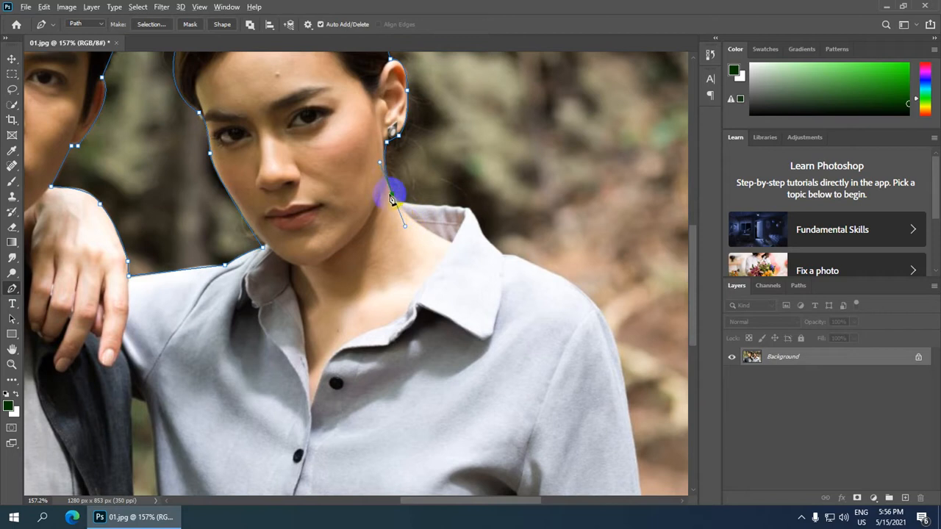
{"action": "left_click", "coordinate": [399, 202]}
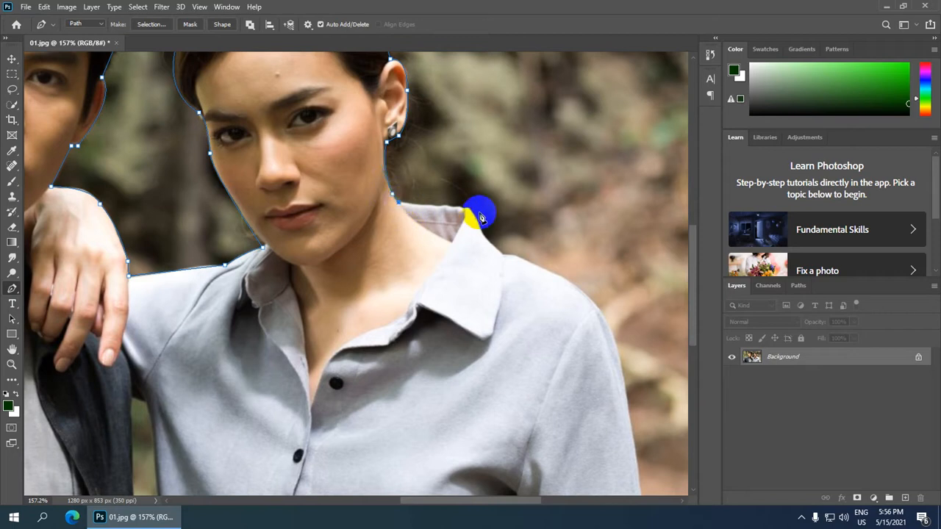
{"action": "left_click", "coordinate": [469, 208]}
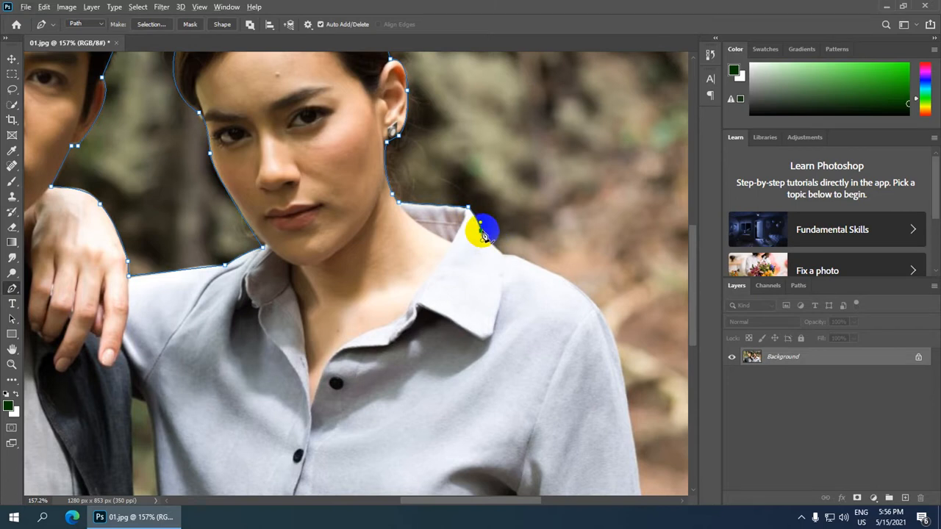
{"action": "left_click", "coordinate": [481, 232]}
{"action": "mouse_move", "coordinate": [504, 254]}
{"action": "left_mouse_down"}
{"action": "mouse_move", "coordinate": [497, 257]}
{"action": "mouse_move", "coordinate": [528, 244]}
{"action": "mouse_move", "coordinate": [516, 251]}
{"action": "left_mouse_up"}
{"action": "left_click", "coordinate": [506, 251]}
{"action": "key", "text": "ctrl+z"}
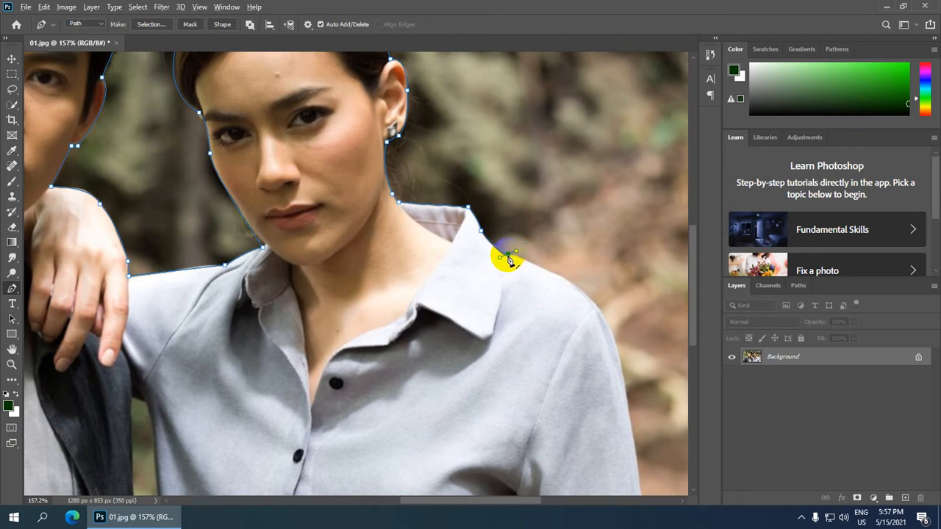
{"action": "left_click_drag", "start_coordinate": [519, 405], "coordinate": [447, 183]}
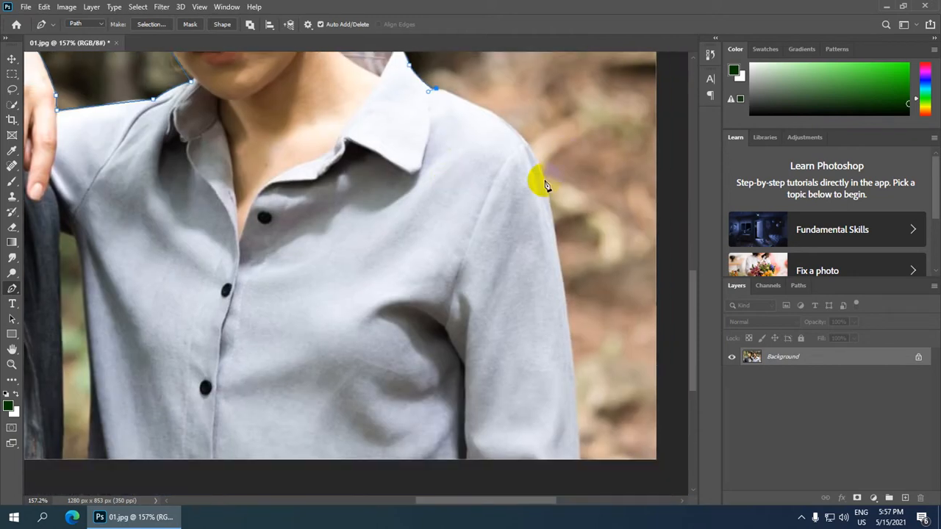
Carry the path down the woman's far shoulder to the shirt's bottom edge.
{"action": "left_click_drag", "start_coordinate": [545, 179], "coordinate": [560, 251]}
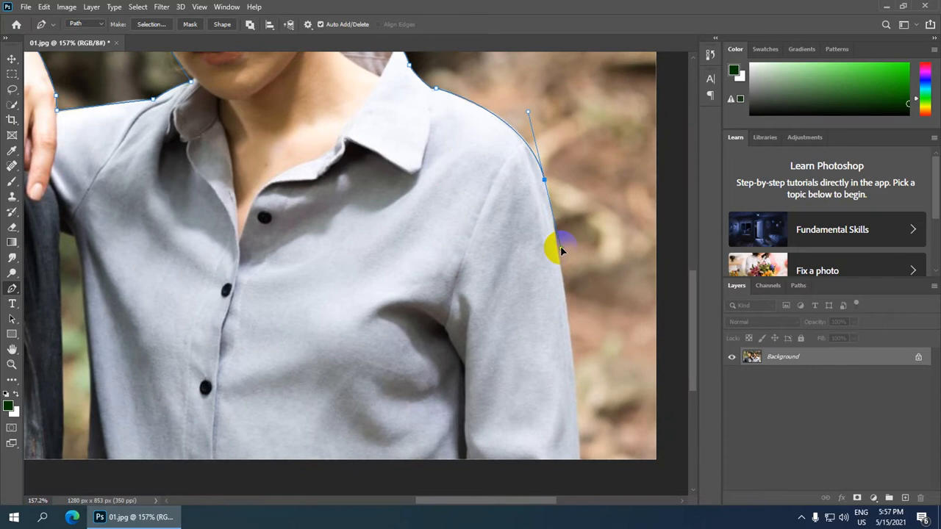
{"action": "left_click", "coordinate": [545, 180], "text": "alt"}
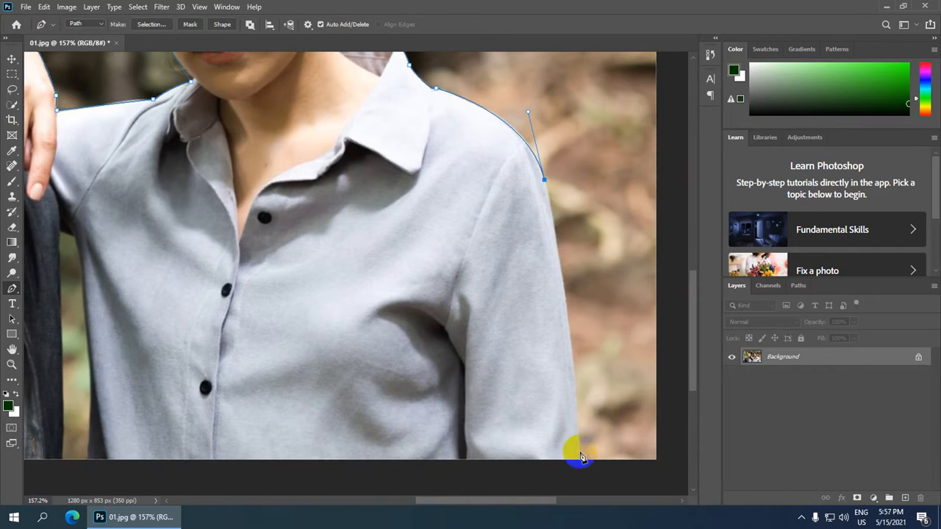
{"action": "left_click_drag", "start_coordinate": [579, 461], "coordinate": [581, 291]}
Route the path through the gap between the couple and along the bottom edge, closing it at the start.
{"action": "key", "text": "ctrl+0"}
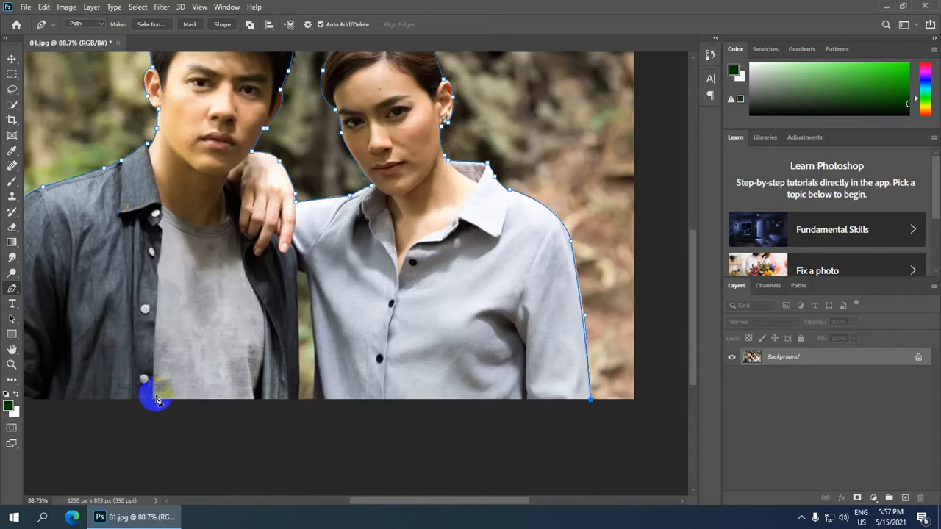
{"action": "left_click", "coordinate": [312, 400]}
{"action": "scroll", "coordinate": [321, 317], "scroll_direction": "up", "scroll_amount": 4}
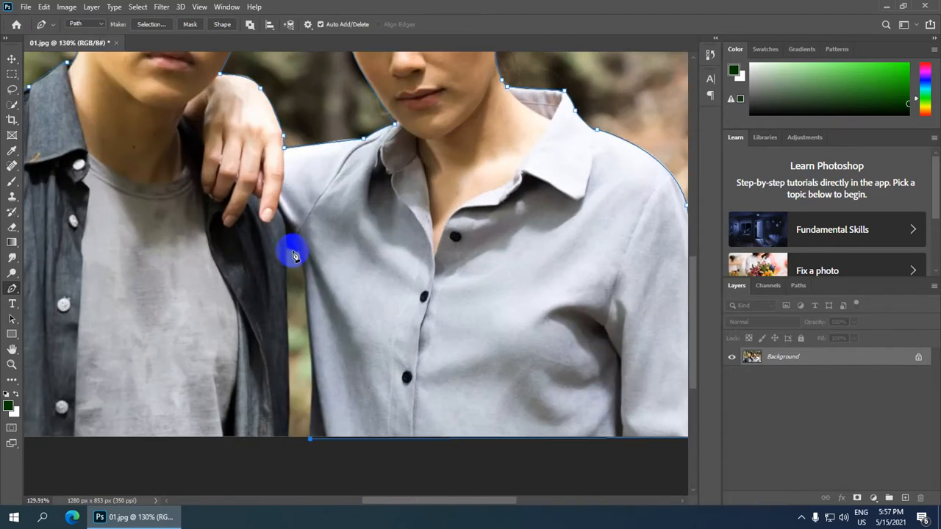
{"action": "left_click_drag", "start_coordinate": [297, 252], "coordinate": [278, 242]}
{"action": "left_click", "coordinate": [297, 253], "text": "alt"}
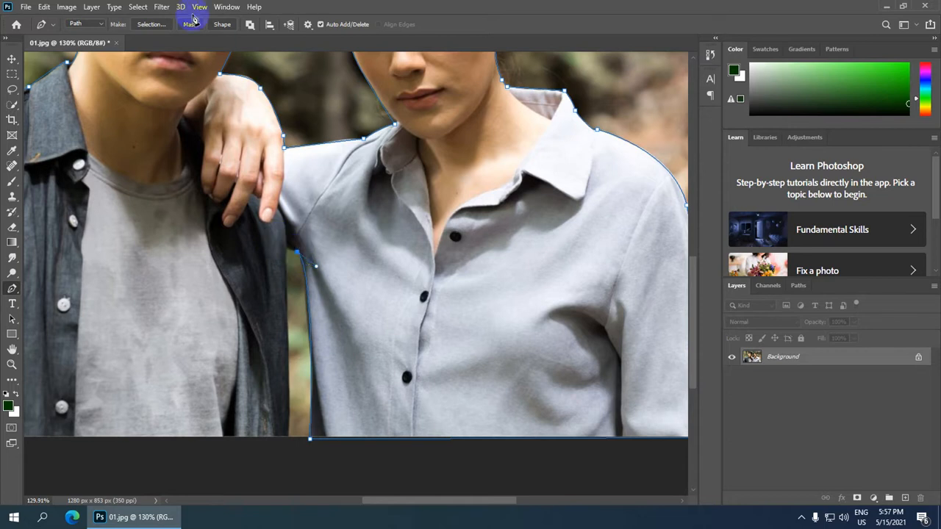
{"action": "left_click", "coordinate": [287, 249]}
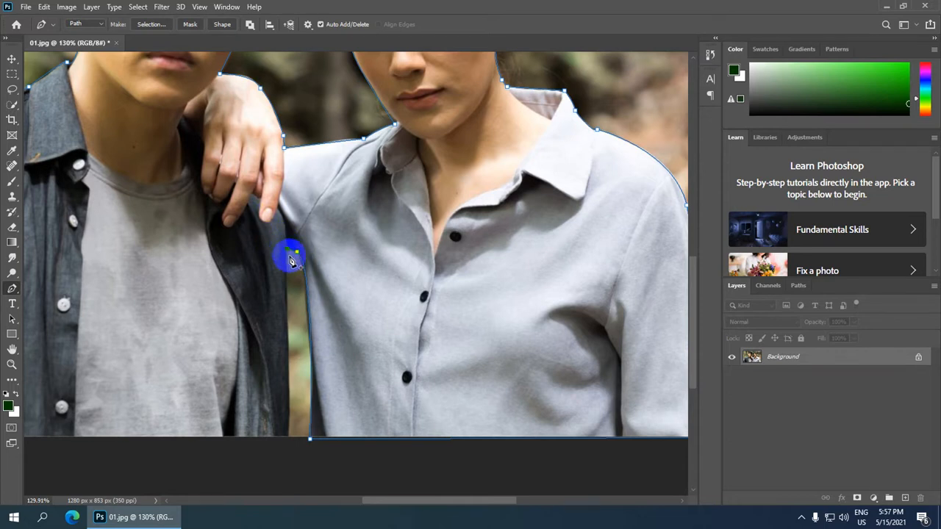
{"action": "left_click", "coordinate": [287, 438]}
{"action": "key", "text": "ctrl+0"}
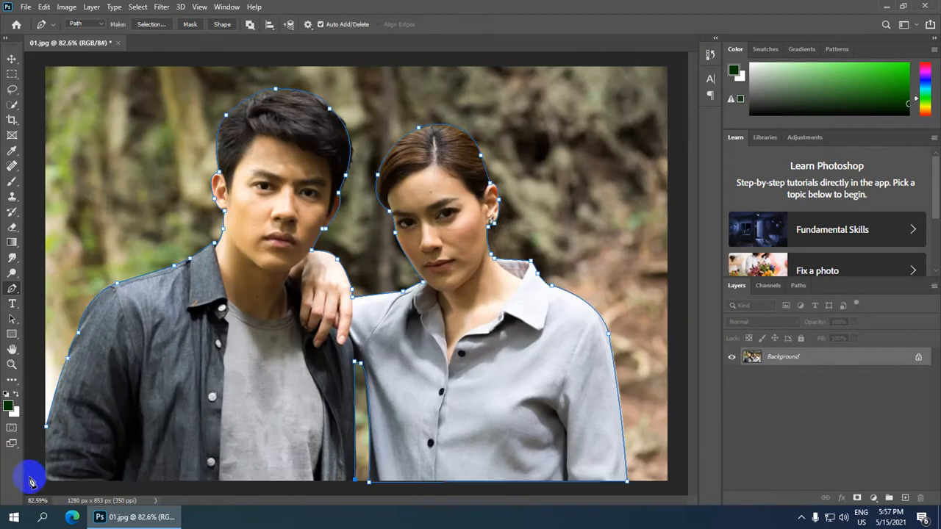
{"action": "left_click", "coordinate": [46, 483]}
{"action": "left_click", "coordinate": [45, 426]}
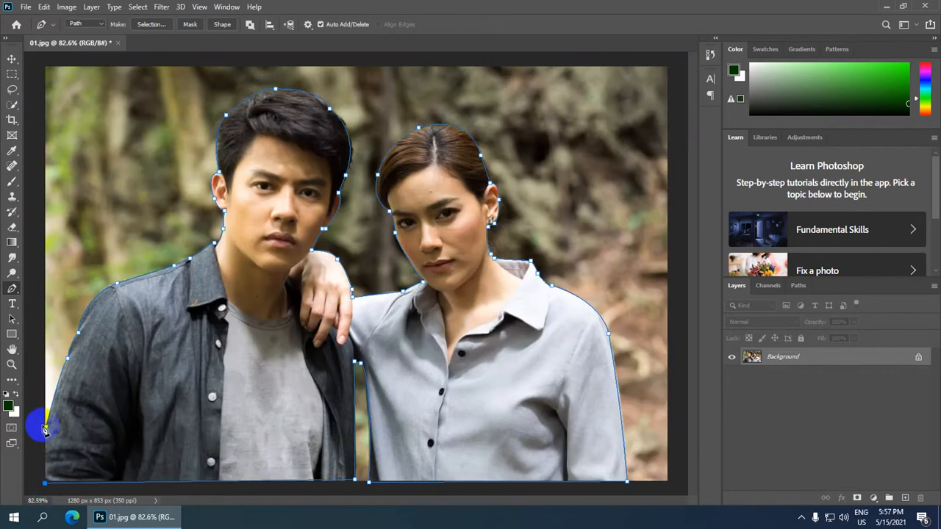
{"action": "scroll", "coordinate": [374, 246], "scroll_direction": "down", "scroll_amount": 2}
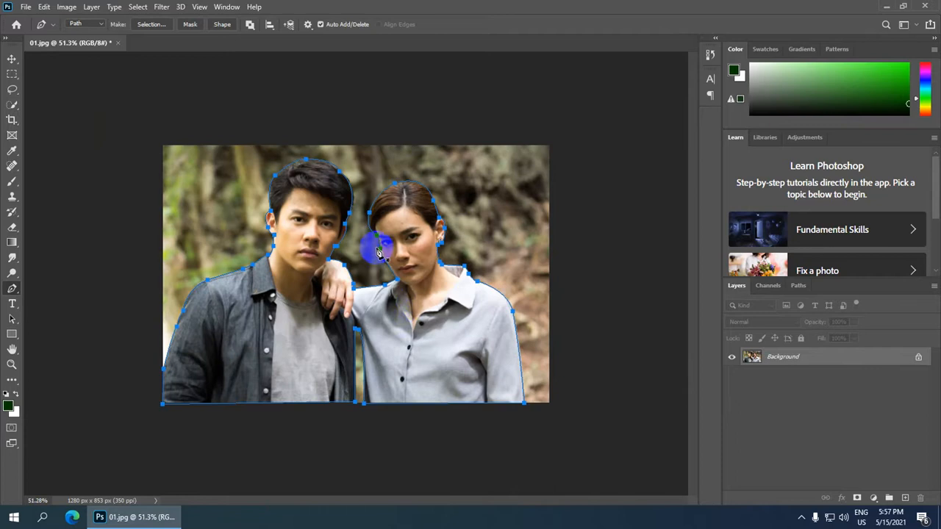
Make a 2-pixel feathered selection from the path and copy the couple onto Layer 1.
{"action": "right_click", "coordinate": [425, 303]}
{"action": "left_click", "coordinate": [487, 82]}
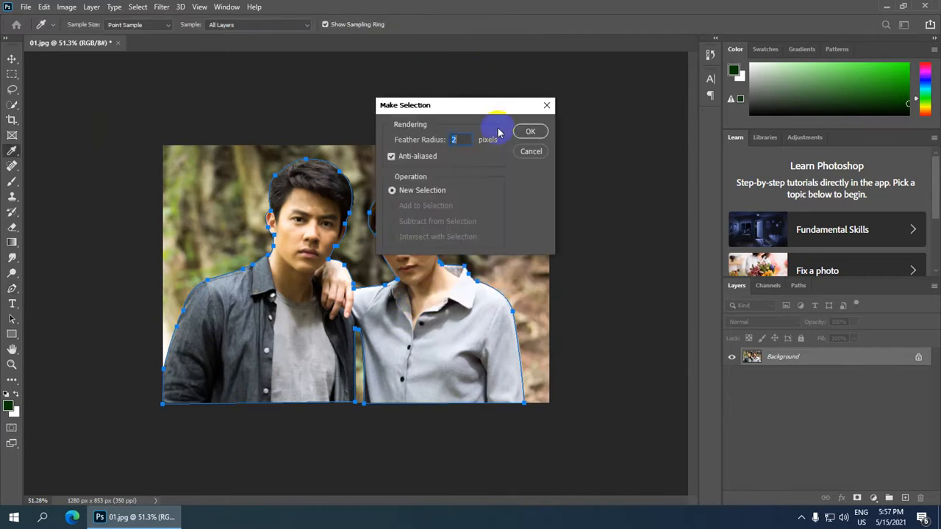
{"action": "left_click", "coordinate": [542, 134]}
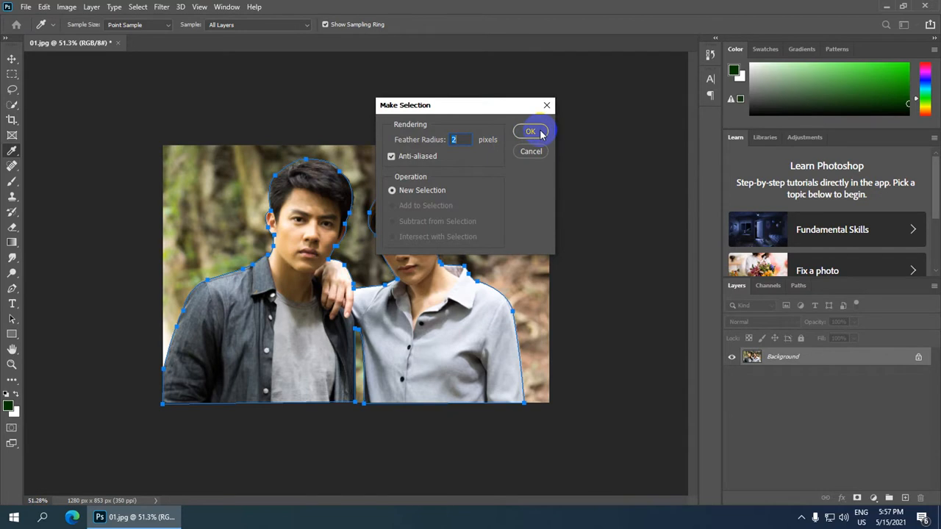
{"action": "left_click", "coordinate": [531, 132]}
{"action": "scroll", "coordinate": [430, 279], "scroll_direction": "down", "scroll_amount": 2}
{"action": "scroll", "coordinate": [539, 336], "scroll_direction": "up", "scroll_amount": 1}
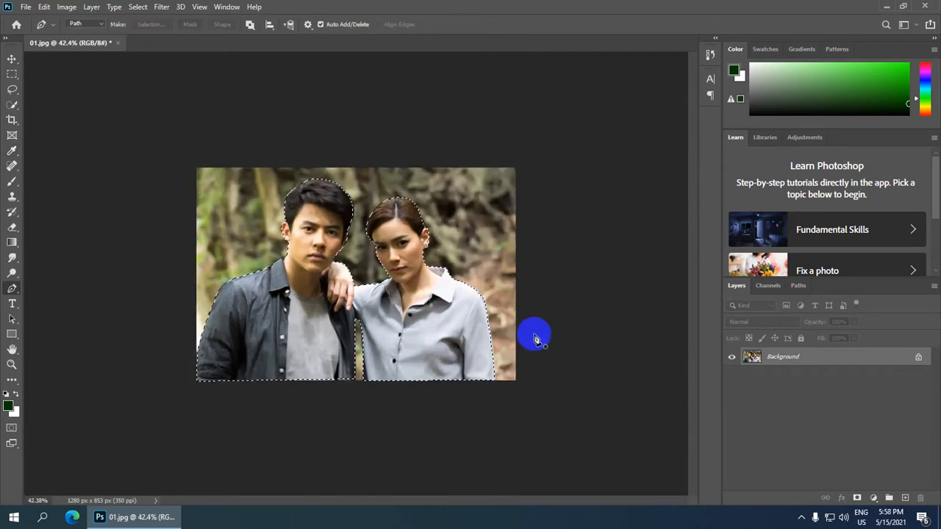
{"action": "key", "text": "ctrl+j"}
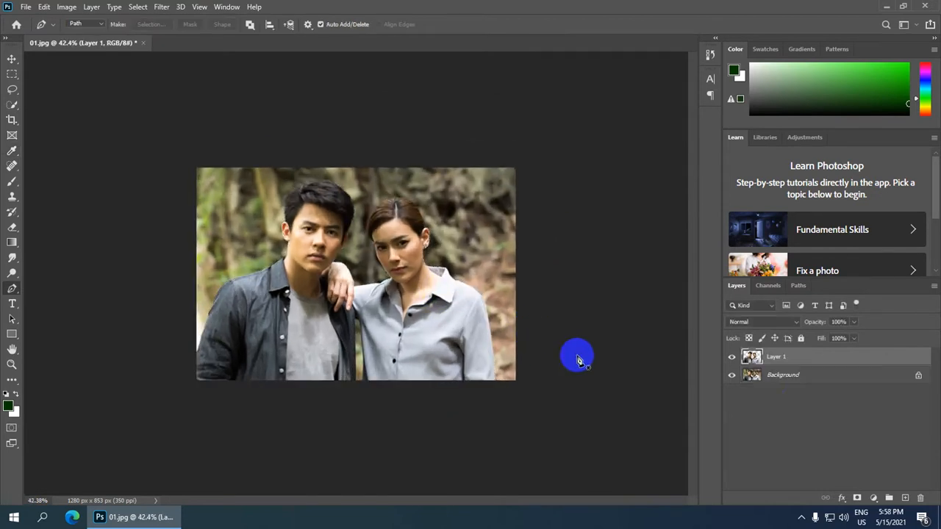
Duplicate the Background layer as Background copy.
{"action": "scroll", "coordinate": [770, 350], "scroll_direction": "down", "scroll_amount": 1}
{"action": "left_click", "coordinate": [768, 377]}
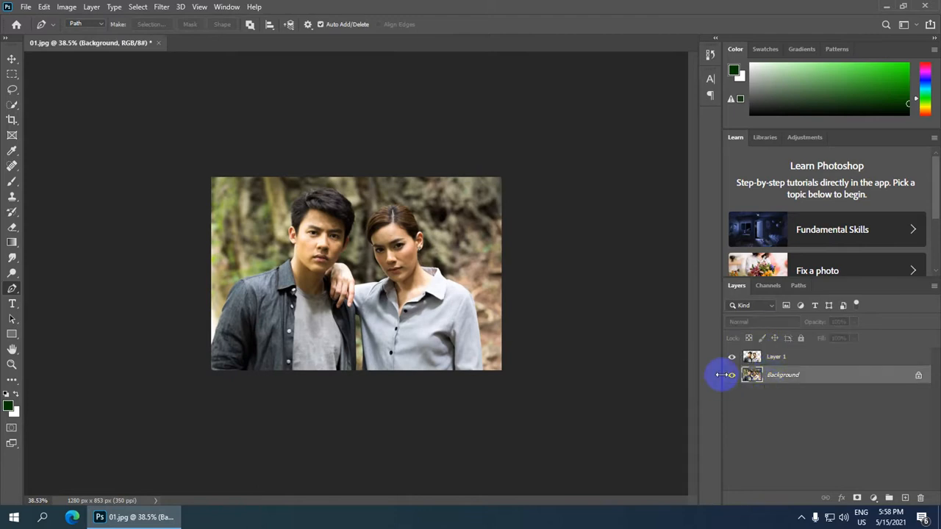
{"action": "scroll", "coordinate": [479, 304], "scroll_direction": "up", "scroll_amount": 2}
{"action": "key", "text": "ctrl+j"}
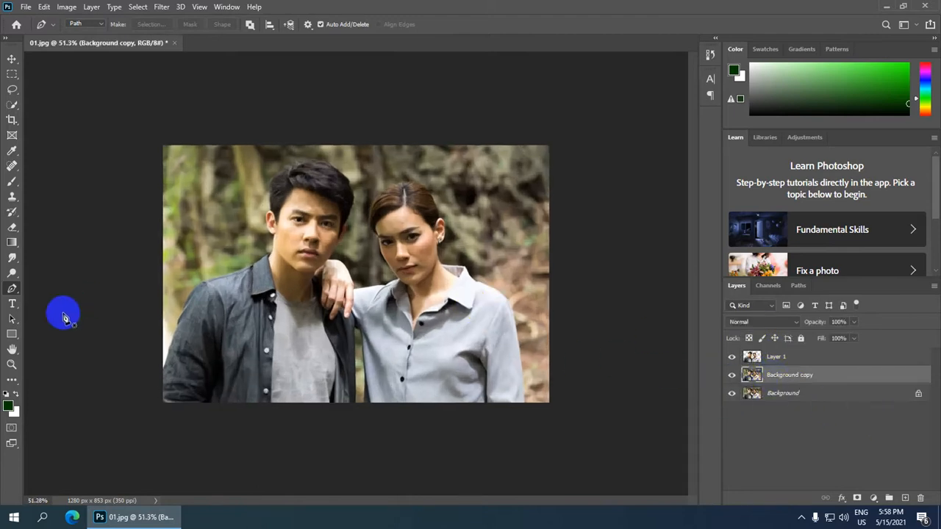
Set the foreground colour to cyan #00f0ff.
{"action": "left_click", "coordinate": [10, 408]}
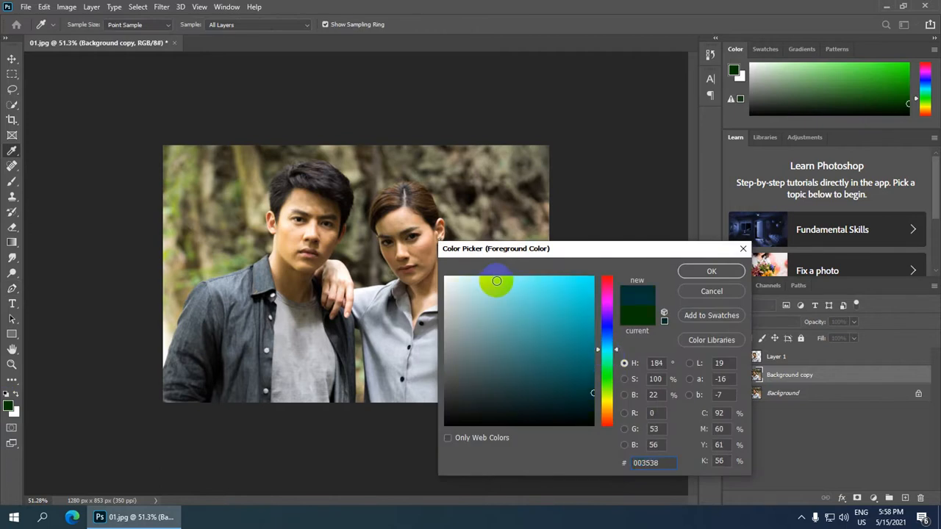
{"action": "left_click", "coordinate": [530, 280]}
{"action": "mouse_move", "coordinate": [509, 282]}
{"action": "left_mouse_down"}
{"action": "mouse_move", "coordinate": [565, 258]}
{"action": "mouse_move", "coordinate": [613, 276]}
{"action": "left_mouse_up"}
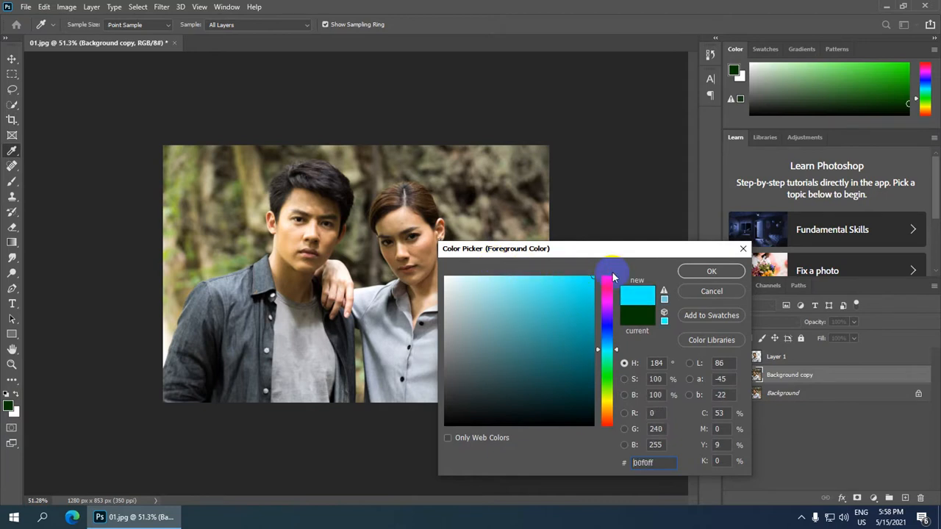
{"action": "left_click", "coordinate": [710, 271]}
Fill the Background copy layer with the cyan, then make Layer 1 active.
{"action": "key", "text": "p"}
{"action": "scroll", "coordinate": [410, 326], "scroll_direction": "down", "scroll_amount": 1}
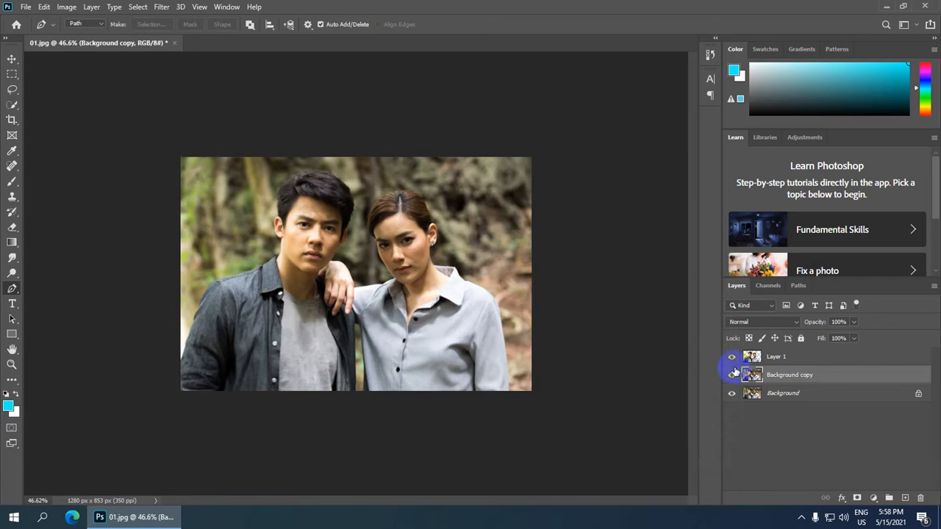
{"action": "key", "text": "alt+BackSpace"}
{"action": "scroll", "coordinate": [419, 301], "scroll_direction": "down", "scroll_amount": 2}
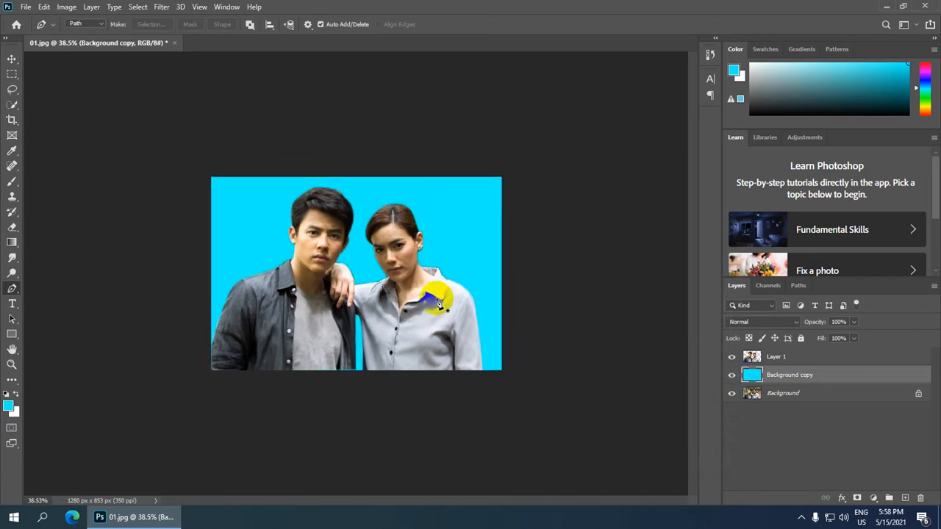
{"action": "scroll", "coordinate": [397, 331], "scroll_direction": "up", "scroll_amount": 1}
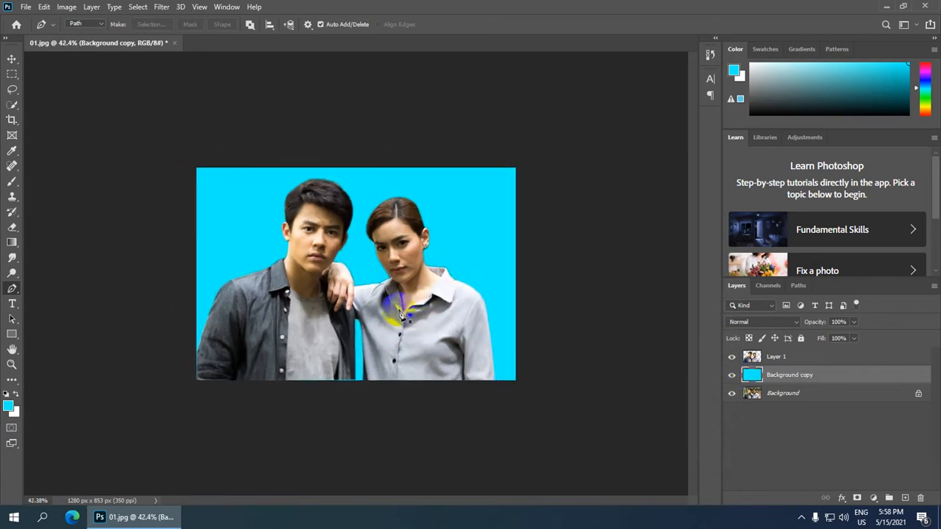
{"action": "scroll", "coordinate": [419, 257], "scroll_direction": "up", "scroll_amount": 1}
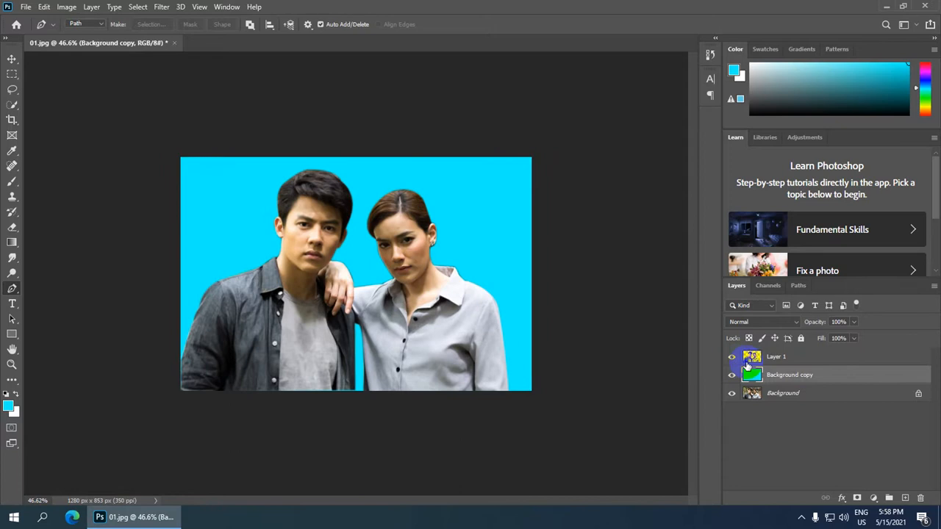
{"action": "left_click", "coordinate": [772, 358]}
{"action": "scroll", "coordinate": [352, 334], "scroll_direction": "up", "scroll_amount": 1}
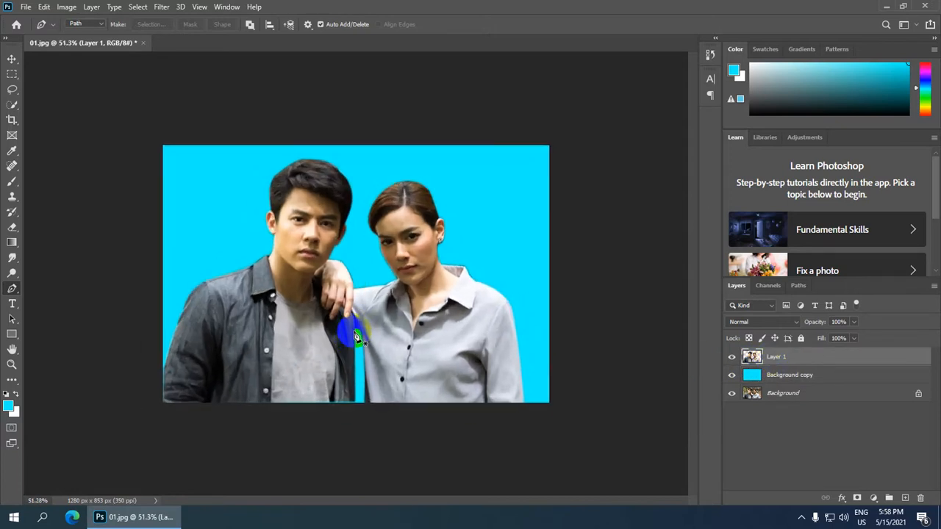
Duplicate Layer 1 to create Layer 1 copy.
{"action": "key", "text": "ctrl+j"}
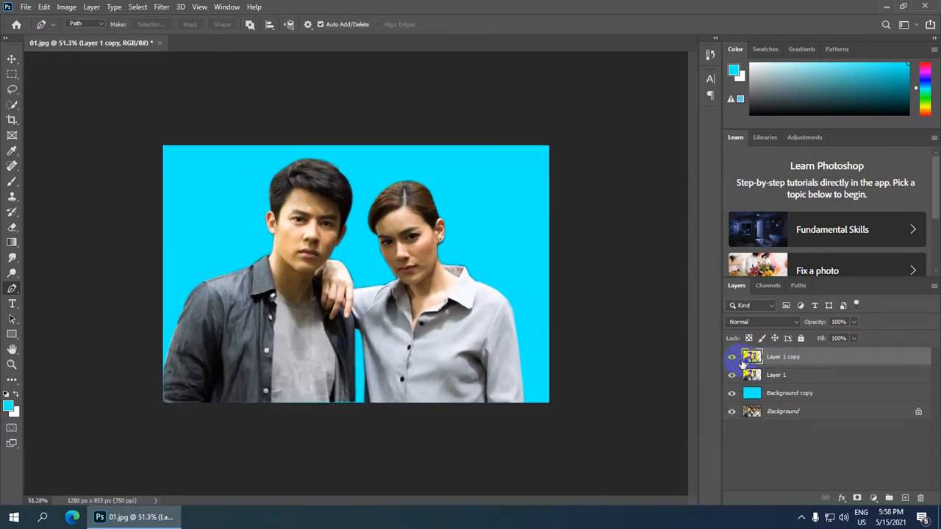
{"action": "scroll", "coordinate": [369, 270], "scroll_direction": "up", "scroll_amount": 2}
{"action": "scroll", "coordinate": [368, 270], "scroll_direction": "down", "scroll_amount": 3}
{"action": "scroll", "coordinate": [368, 271], "scroll_direction": "up", "scroll_amount": 1}
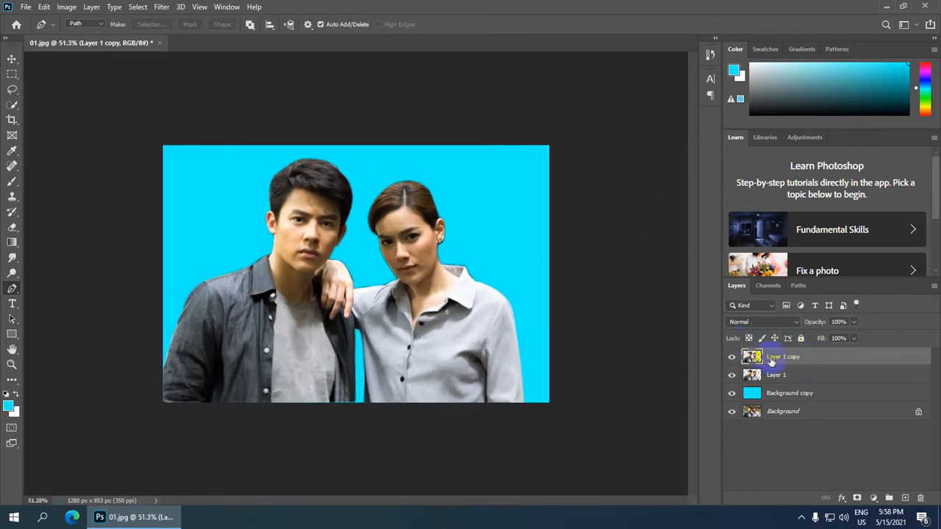
Apply a Threshold adjustment at level 60 to Layer 1 copy.
{"action": "left_click", "coordinate": [65, 7]}
{"action": "mouse_move", "coordinate": [154, 41]}
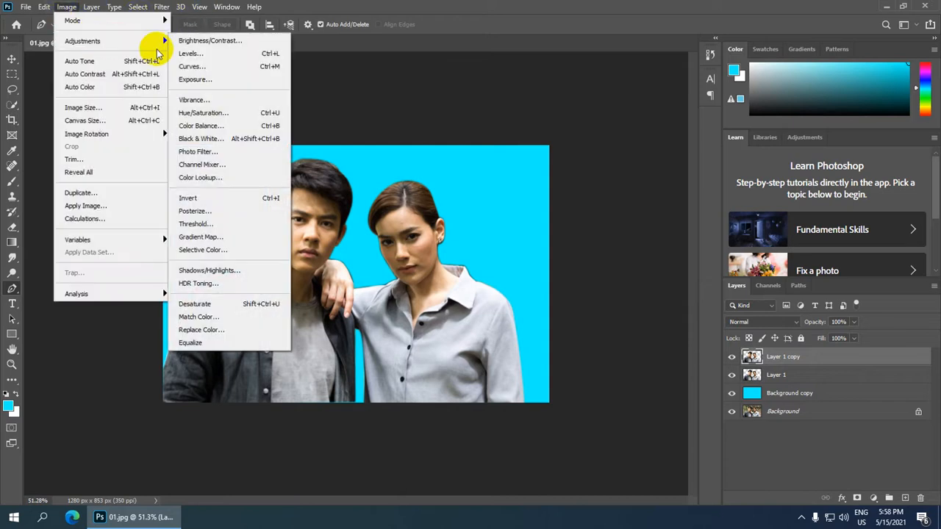
{"action": "left_click", "coordinate": [233, 222]}
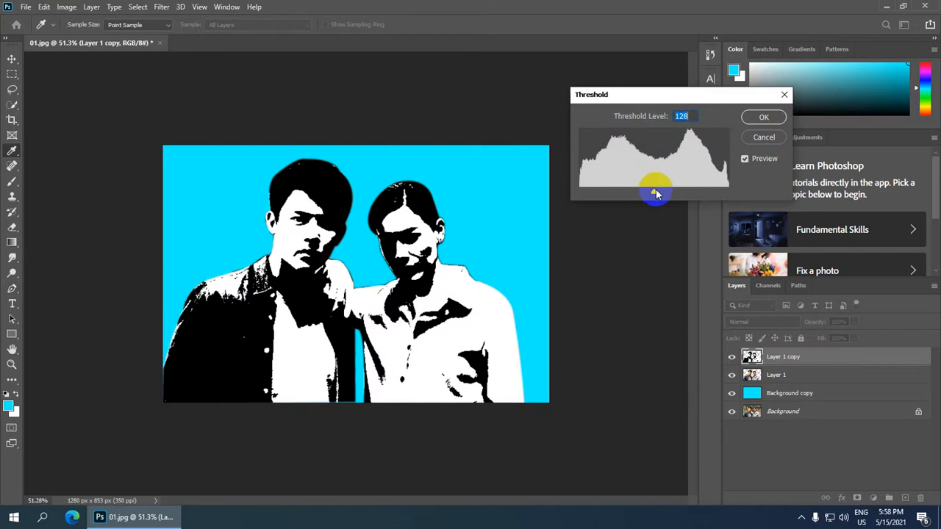
{"action": "left_click_drag", "start_coordinate": [656, 194], "coordinate": [616, 194]}
{"action": "left_click", "coordinate": [779, 117]}
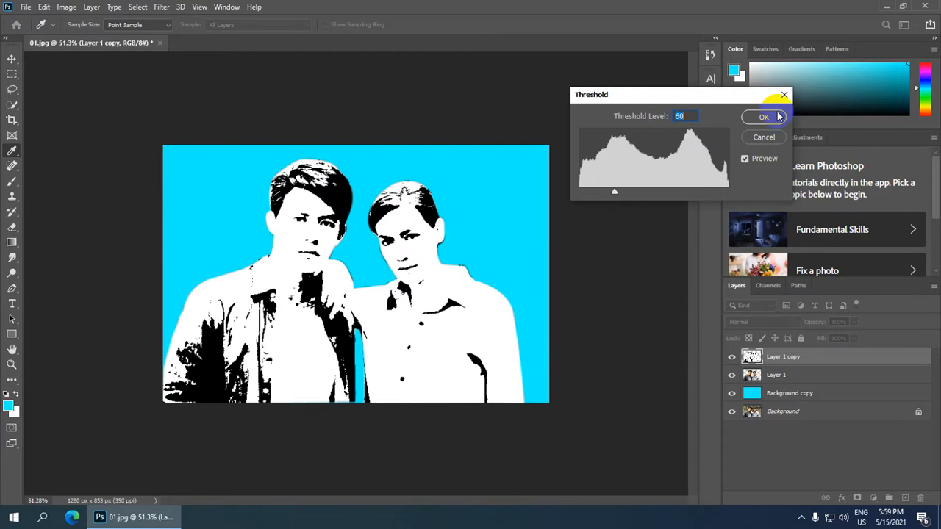
{"action": "scroll", "coordinate": [506, 250], "scroll_direction": "down", "scroll_amount": 2}
{"action": "scroll", "coordinate": [579, 329], "scroll_direction": "up", "scroll_amount": 2}
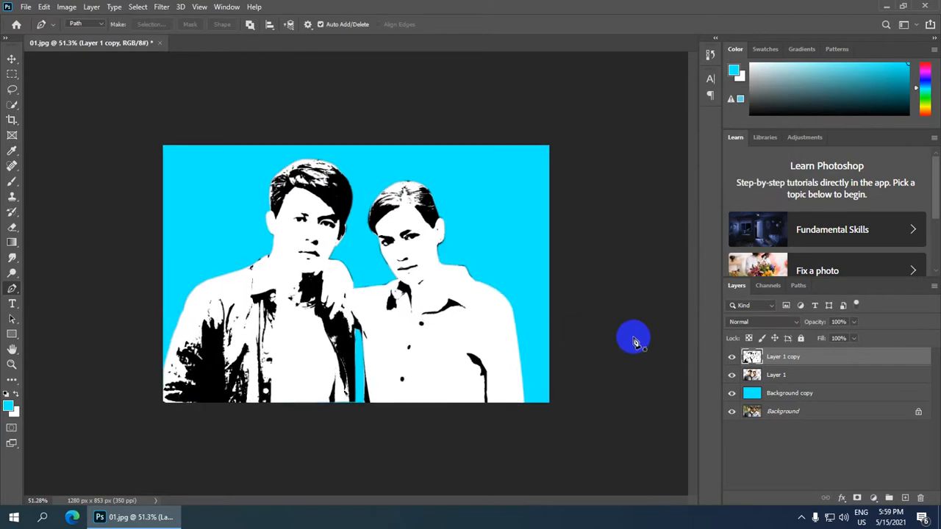
{"action": "scroll", "coordinate": [541, 261], "scroll_direction": "up", "scroll_amount": 1}
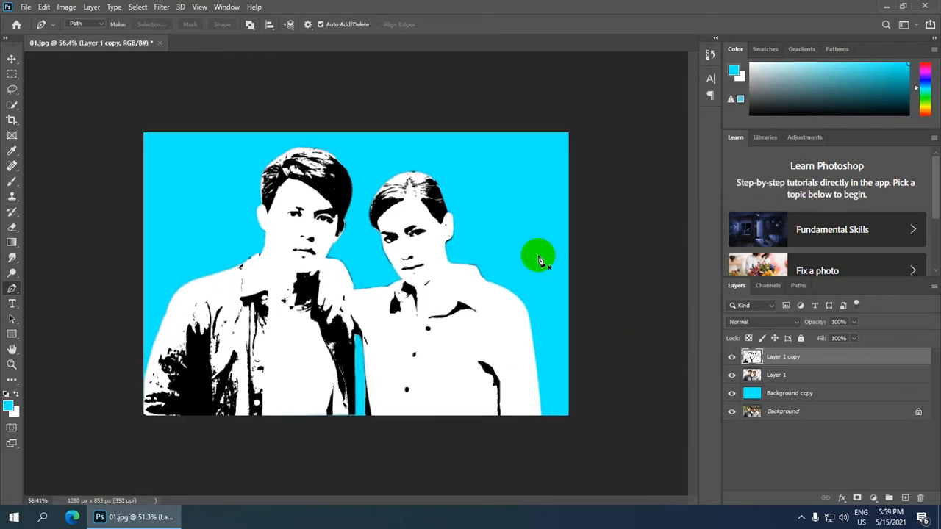
Select the white tones with Select > Color Range and move them onto a new Layer 2.
{"action": "left_click", "coordinate": [137, 8]}
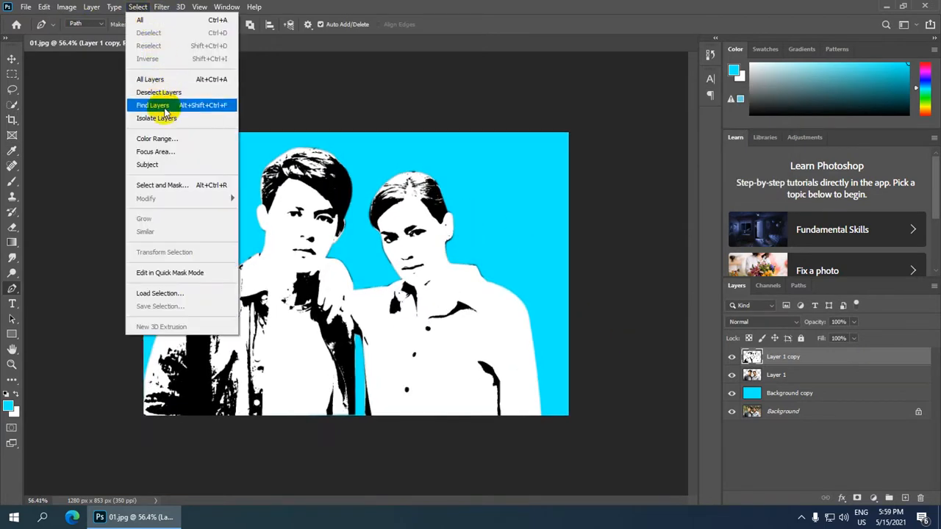
{"action": "left_click", "coordinate": [158, 139]}
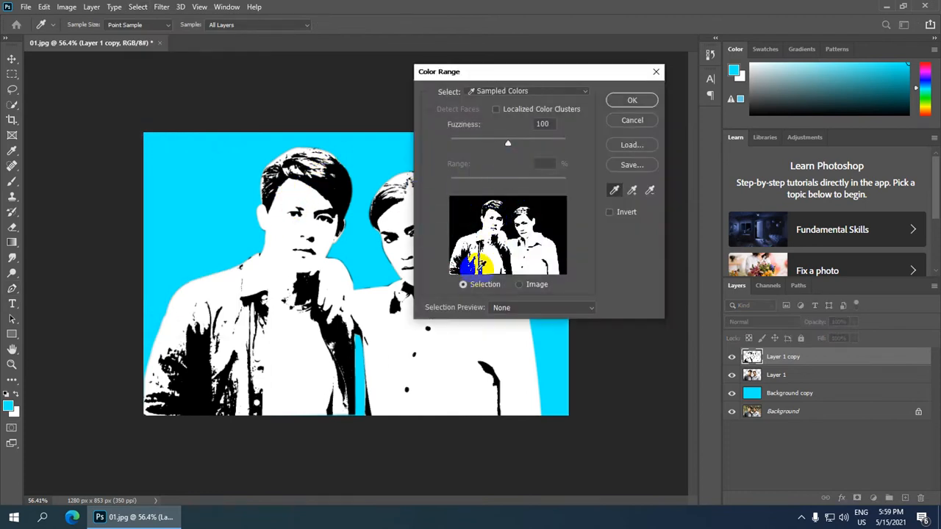
{"action": "left_click", "coordinate": [484, 231]}
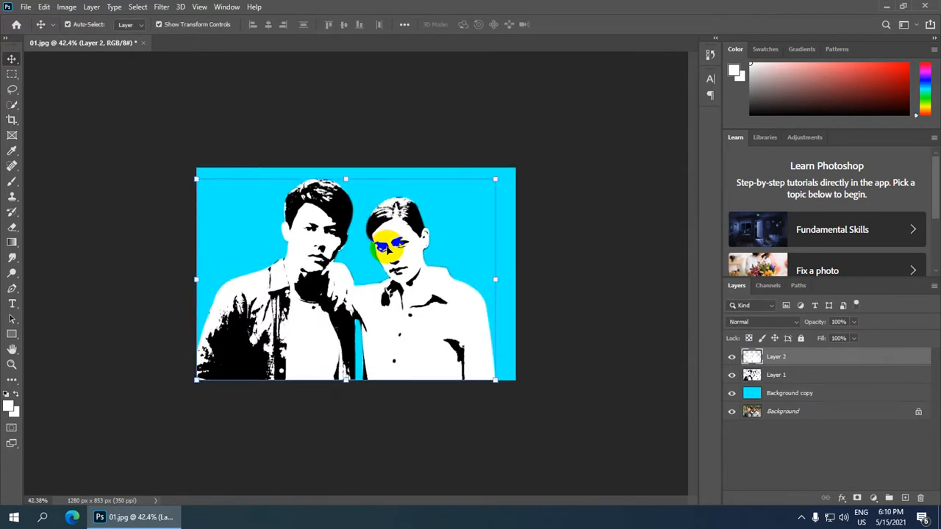
{"action": "scroll", "coordinate": [387, 250], "scroll_direction": "up", "scroll_amount": 1}
{"action": "left_click_drag", "start_coordinate": [388, 250], "coordinate": [319, 262]}
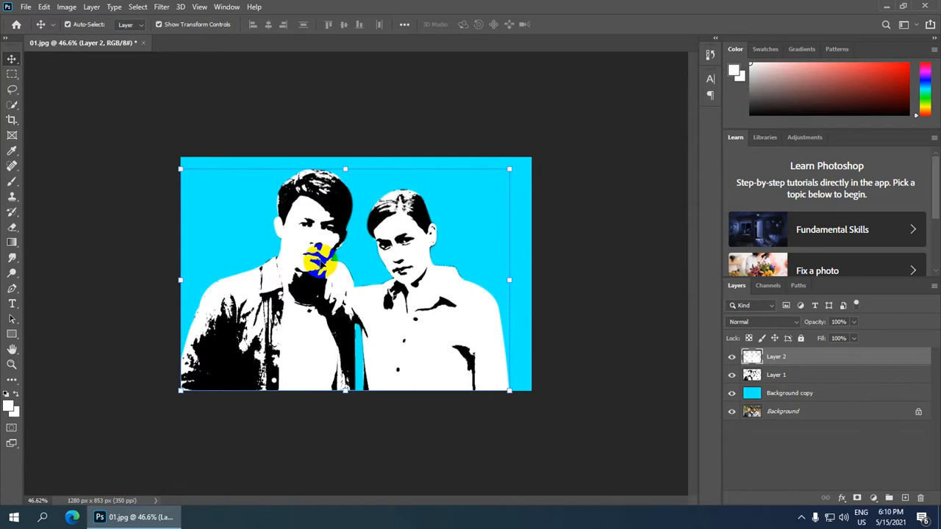
{"action": "scroll", "coordinate": [319, 262], "scroll_direction": "down", "scroll_amount": 2}
{"action": "scroll", "coordinate": [316, 256], "scroll_direction": "up", "scroll_amount": 3}
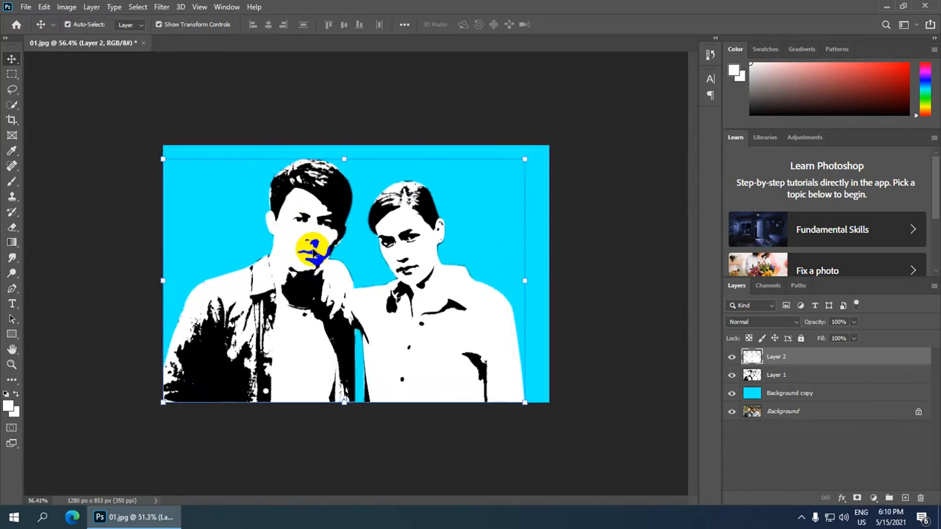
Create a new Letter 8.5 x 11 in document at 300 ppi.
{"action": "left_click", "coordinate": [26, 7]}
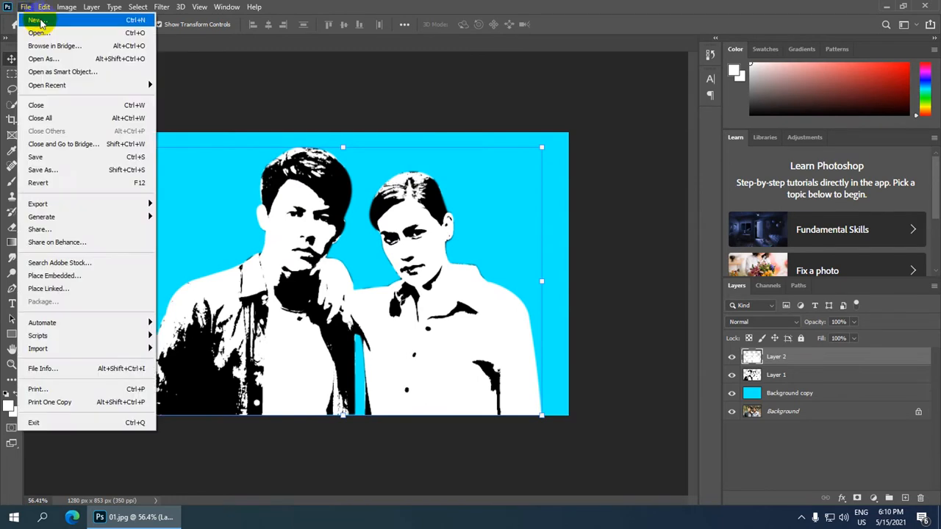
{"action": "left_click", "coordinate": [37, 21]}
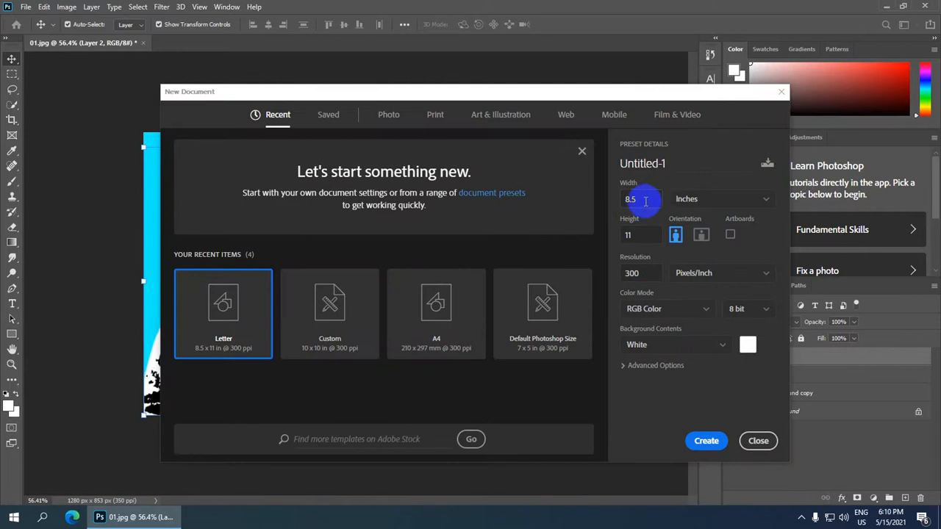
{"action": "left_click", "coordinate": [705, 441]}
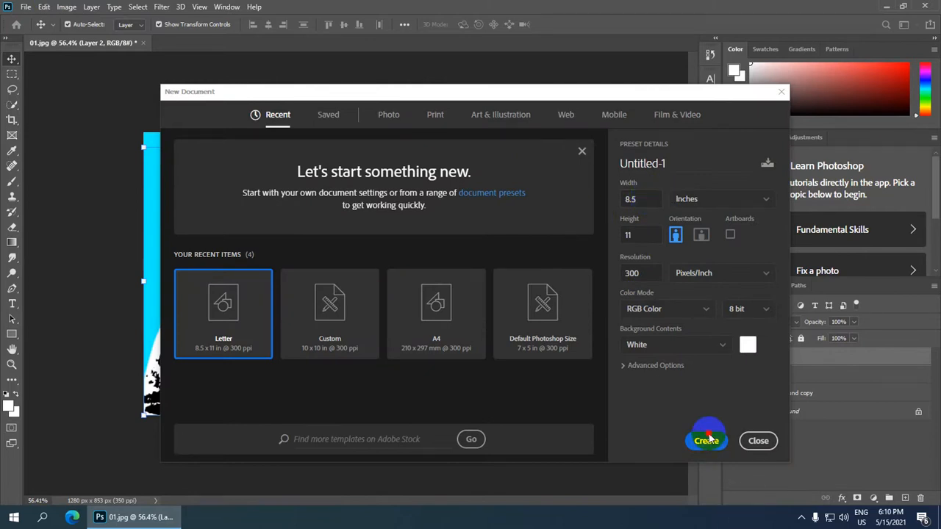
{"action": "scroll", "coordinate": [355, 286], "scroll_direction": "up", "scroll_amount": 3}
{"action": "scroll", "coordinate": [309, 276], "scroll_direction": "down", "scroll_amount": 2}
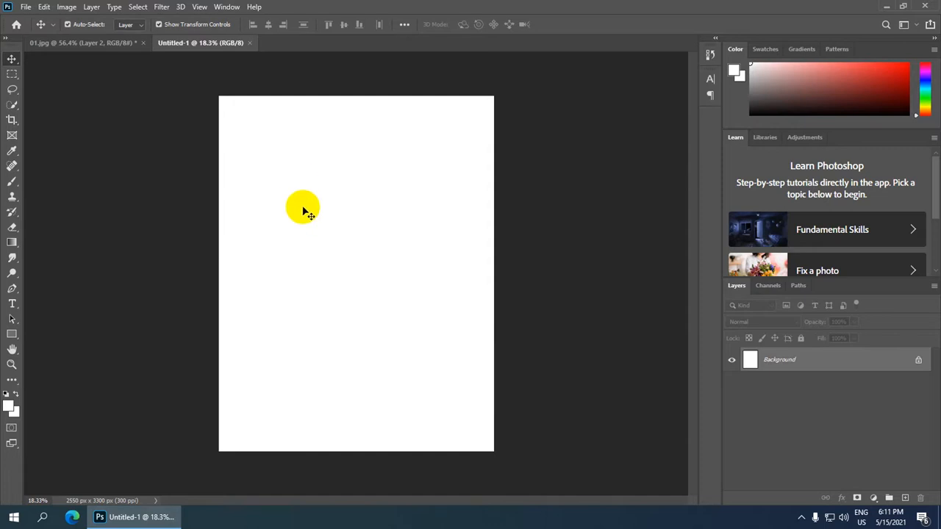
{"action": "scroll", "coordinate": [305, 209], "scroll_direction": "up", "scroll_amount": 1}
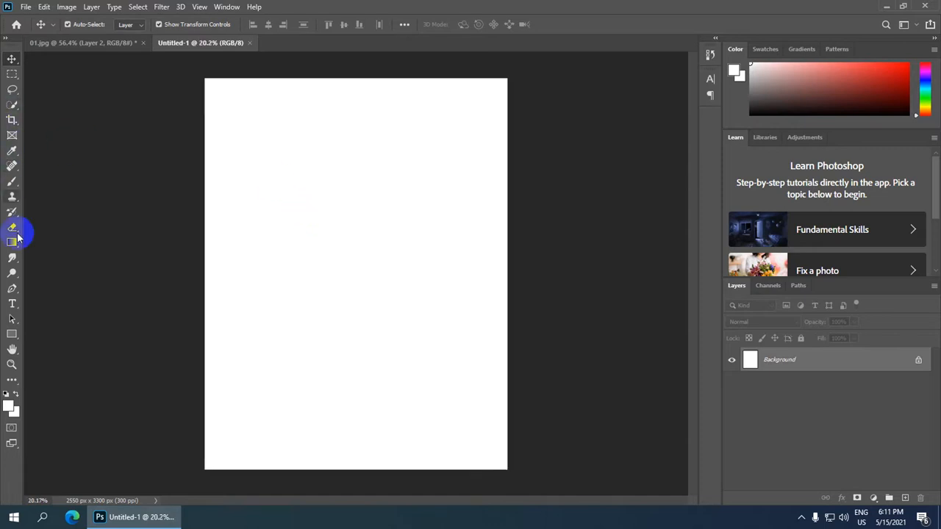
Type the heading 'Bad Boy' in black on the new page.
{"action": "left_click", "coordinate": [12, 306]}
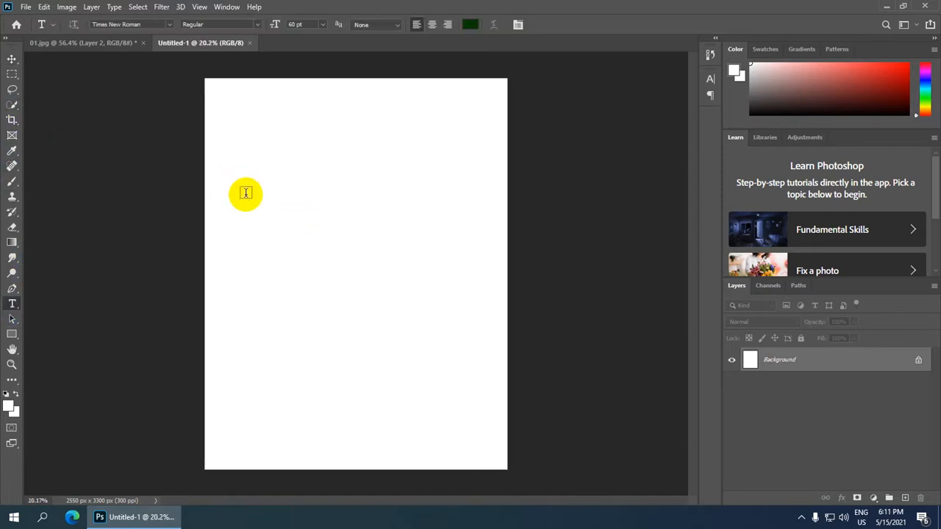
{"action": "left_click", "coordinate": [269, 242]}
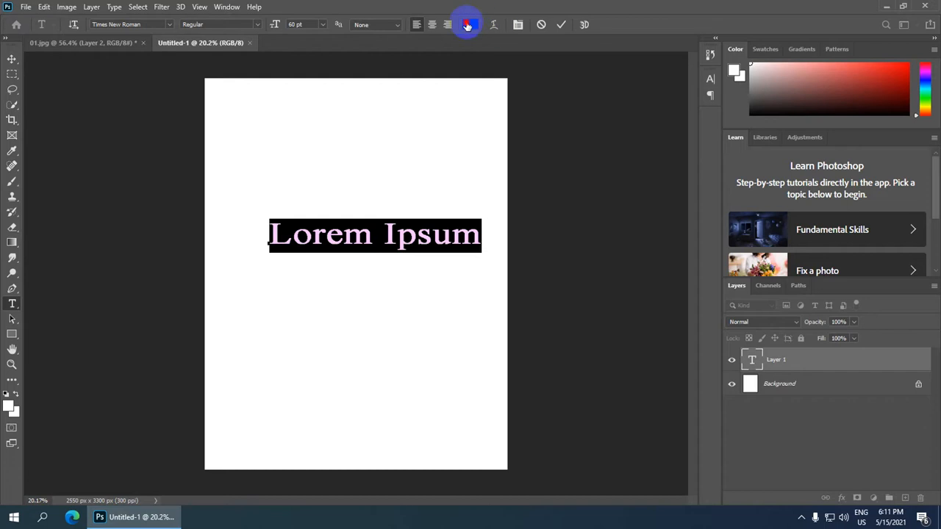
{"action": "left_click", "coordinate": [470, 24]}
{"action": "left_click", "coordinate": [464, 412]}
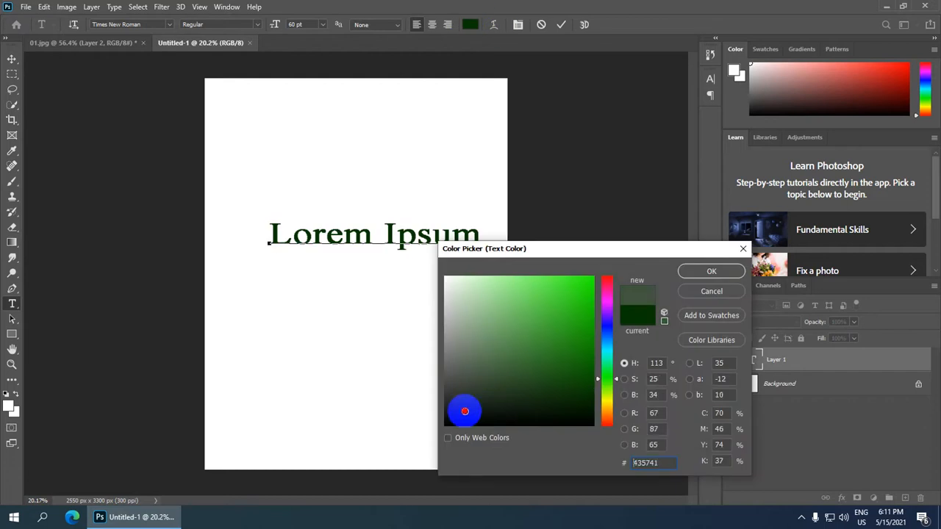
{"action": "left_click", "coordinate": [712, 271]}
{"action": "type", "text": "Bad Boy"}
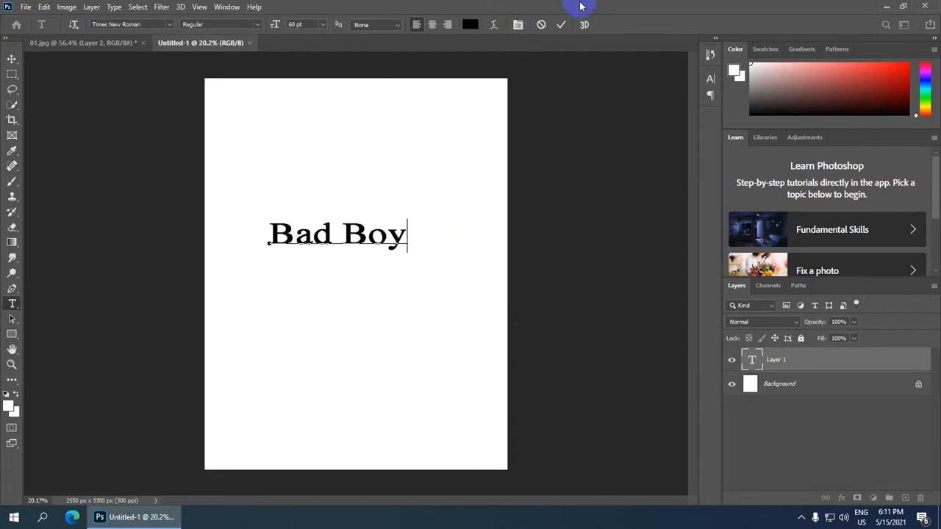
{"action": "left_click", "coordinate": [562, 25]}
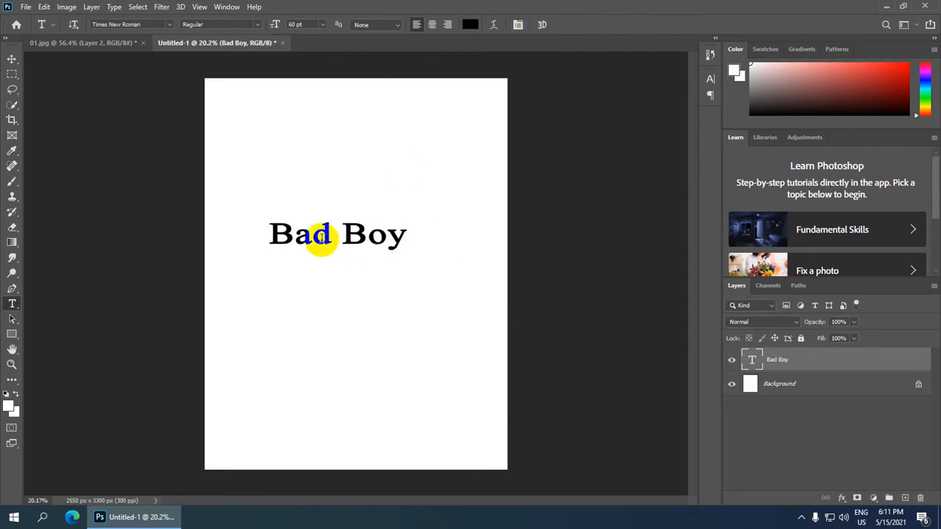
Set the Bad Boy text size to 80 pt.
{"action": "left_click", "coordinate": [302, 25]}
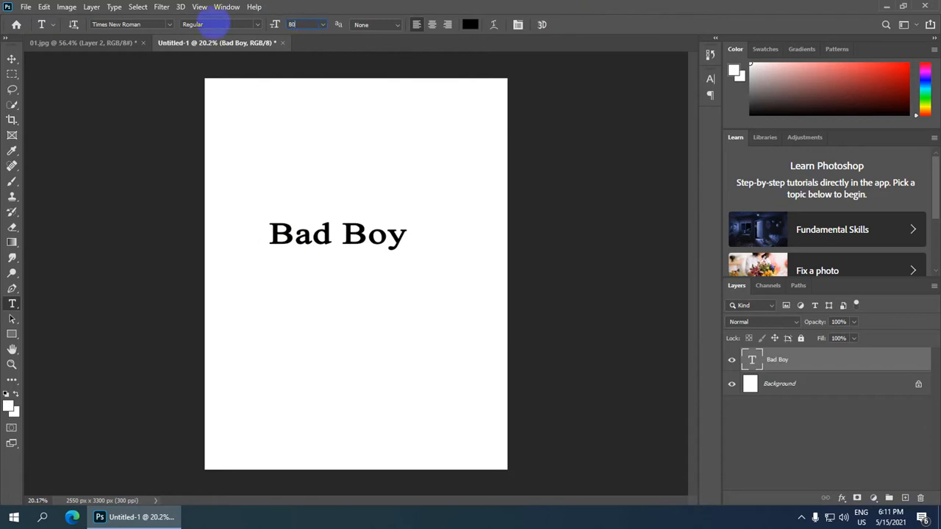
{"action": "type", "text": "80"}
{"action": "key", "text": "Return"}
{"action": "scroll", "coordinate": [332, 225], "scroll_direction": "up", "scroll_amount": 1}
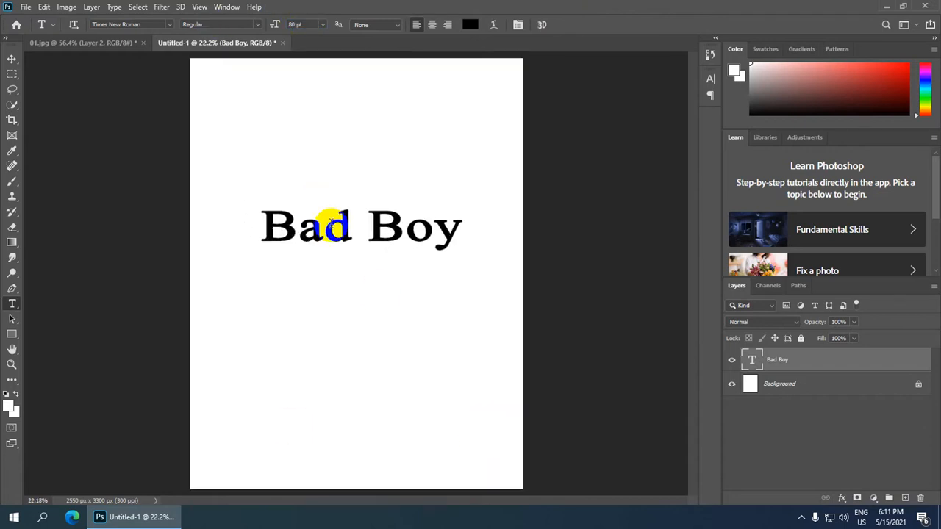
{"action": "scroll", "coordinate": [327, 220], "scroll_direction": "down", "scroll_amount": 3}
{"action": "scroll", "coordinate": [279, 167], "scroll_direction": "up", "scroll_amount": 1}
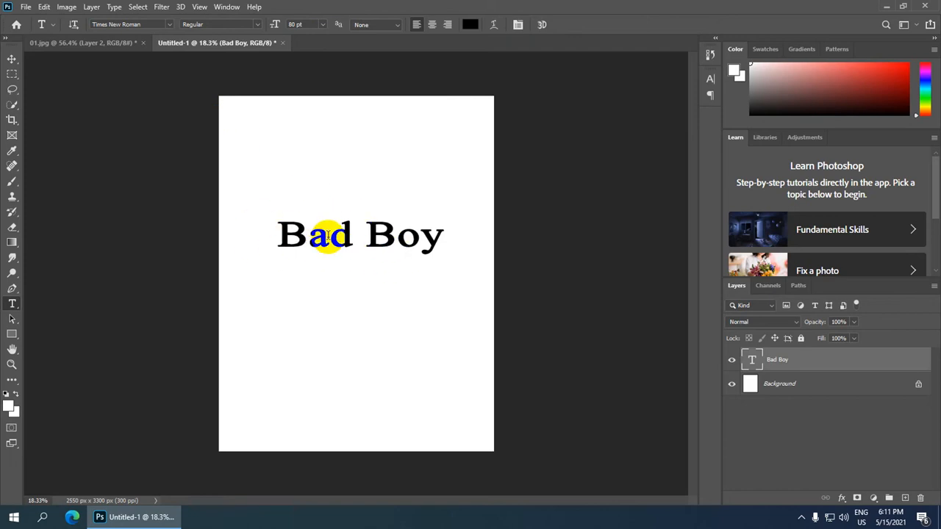
Open the 02.jpg colour-explosion photo.
{"action": "left_click", "coordinate": [26, 7]}
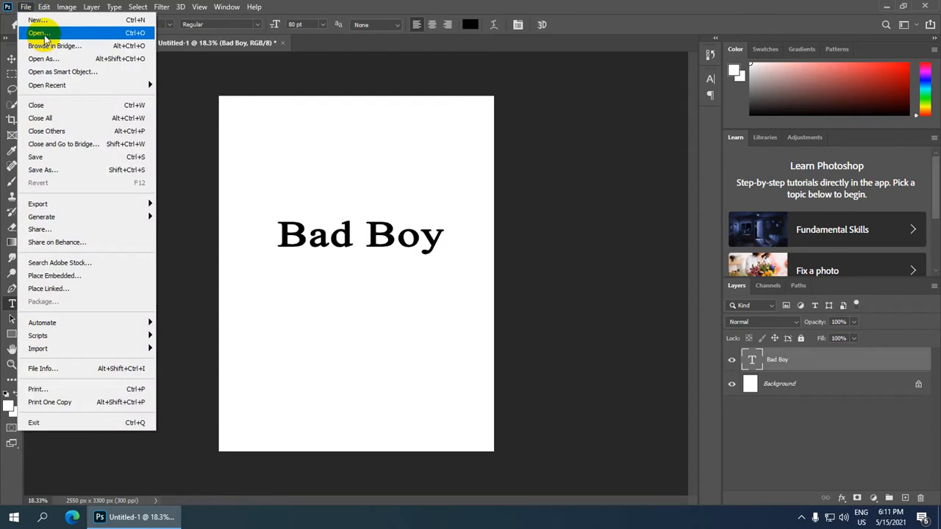
{"action": "left_click", "coordinate": [44, 35]}
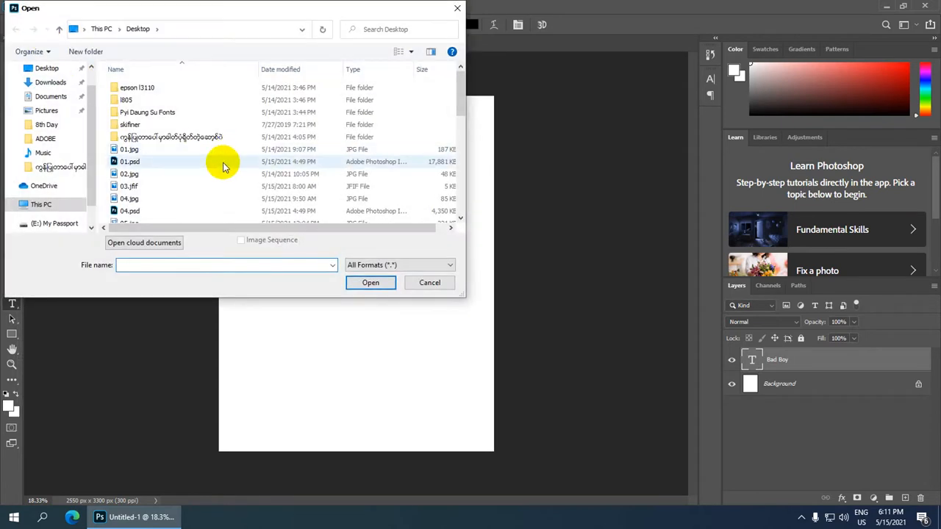
{"action": "left_click", "coordinate": [214, 175]}
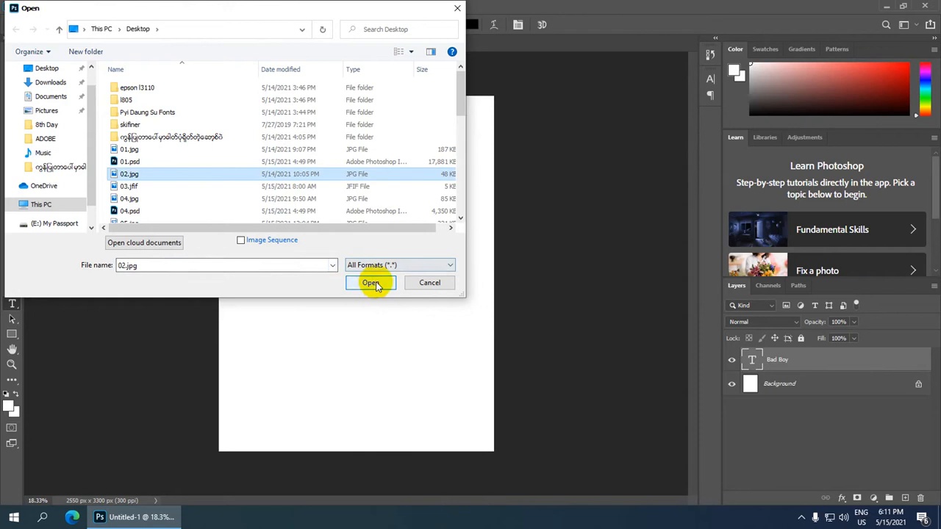
{"action": "left_click", "coordinate": [370, 281]}
{"action": "scroll", "coordinate": [361, 248], "scroll_direction": "down", "scroll_amount": 3}
{"action": "scroll", "coordinate": [366, 253], "scroll_direction": "up", "scroll_amount": 6}
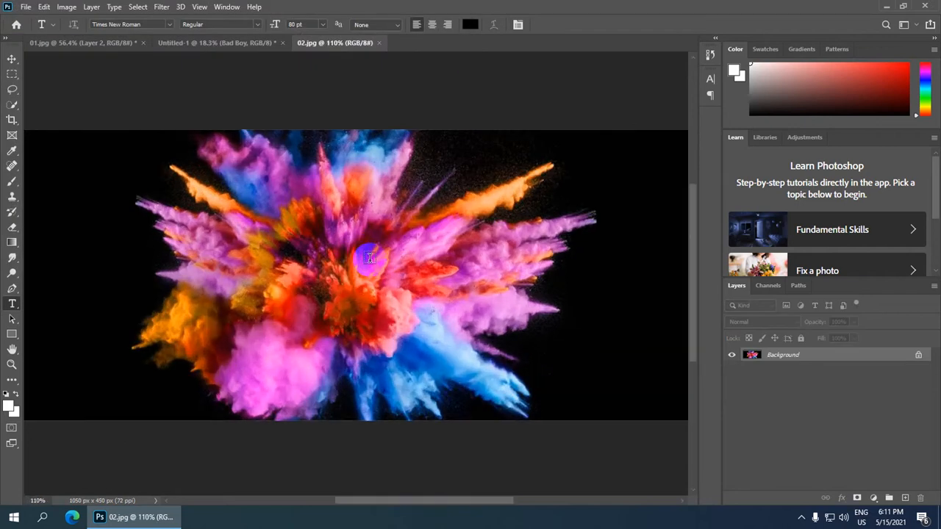
{"action": "scroll", "coordinate": [369, 259], "scroll_direction": "down", "scroll_amount": 2}
{"action": "scroll", "coordinate": [370, 259], "scroll_direction": "down", "scroll_amount": 2}
{"action": "scroll", "coordinate": [461, 289], "scroll_direction": "up", "scroll_amount": 2}
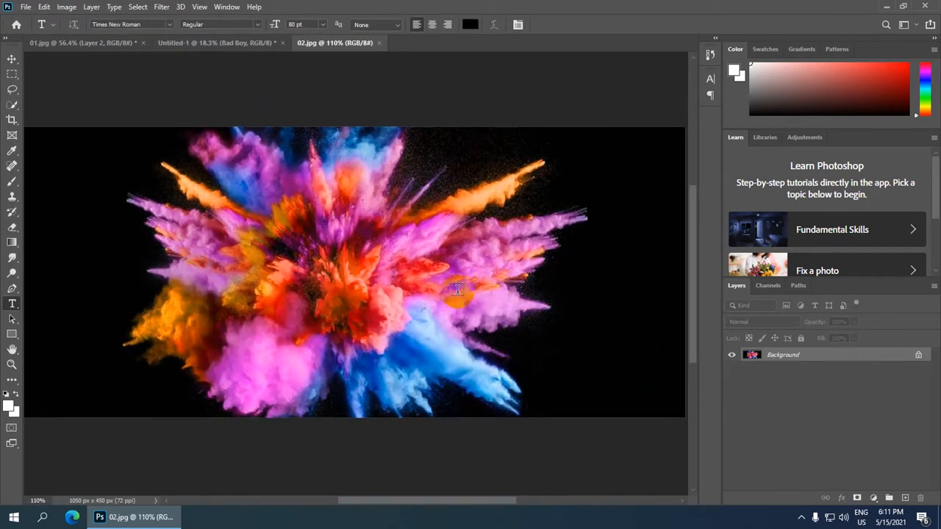
Crop the photo to 675 x 450 px and duplicate Background to Layer 1.
{"action": "left_click", "coordinate": [12, 119]}
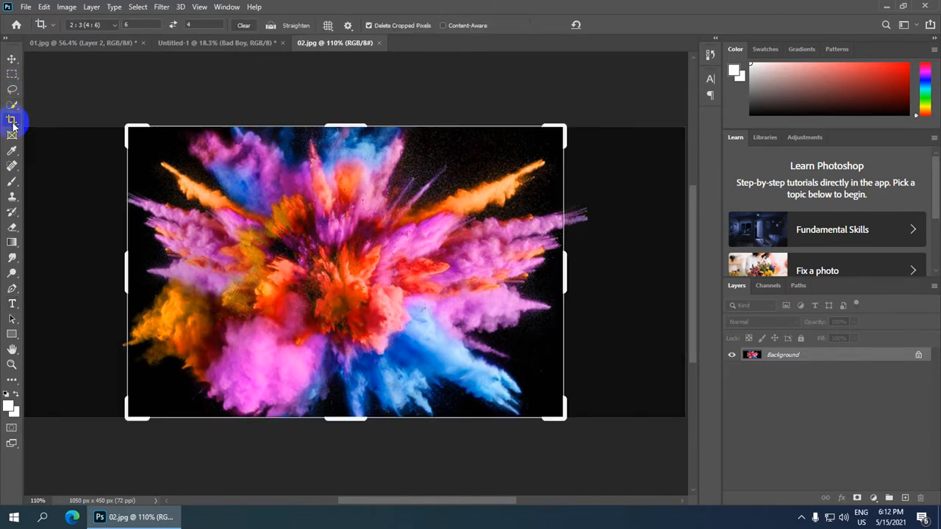
{"action": "double_click", "coordinate": [419, 257]}
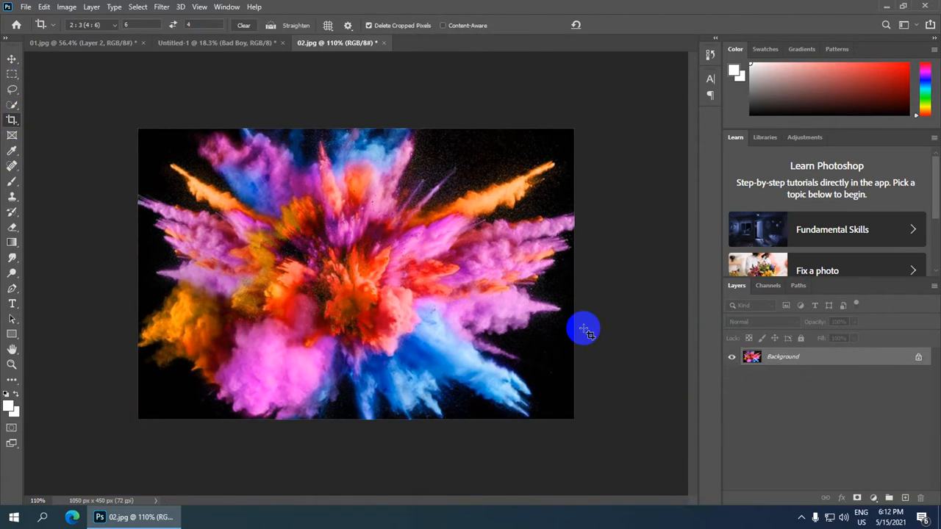
{"action": "key", "text": "ctrl+j"}
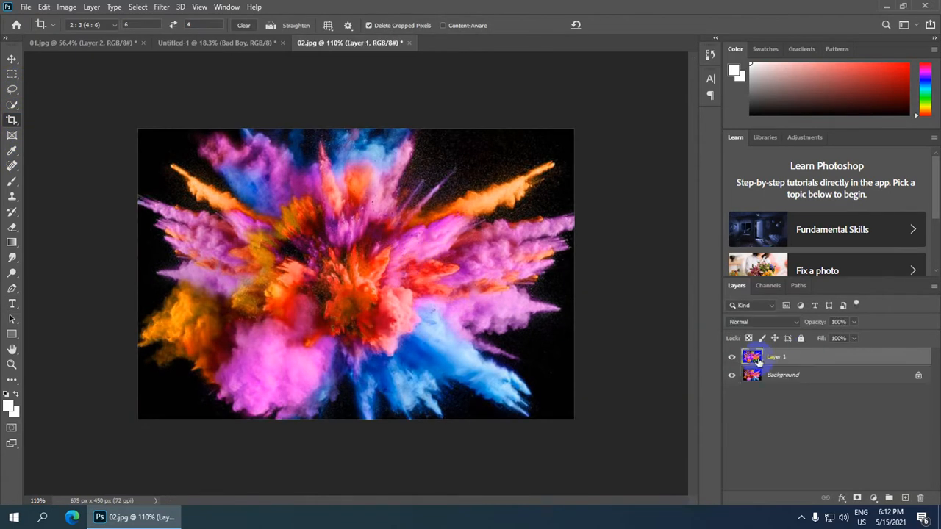
Move the explosion layer onto the Bad Boy page and enlarge it over the text.
{"action": "key", "text": "v"}
{"action": "left_click_drag", "start_coordinate": [358, 304], "coordinate": [356, 241]}
{"action": "scroll", "coordinate": [371, 242], "scroll_direction": "up", "scroll_amount": 1}
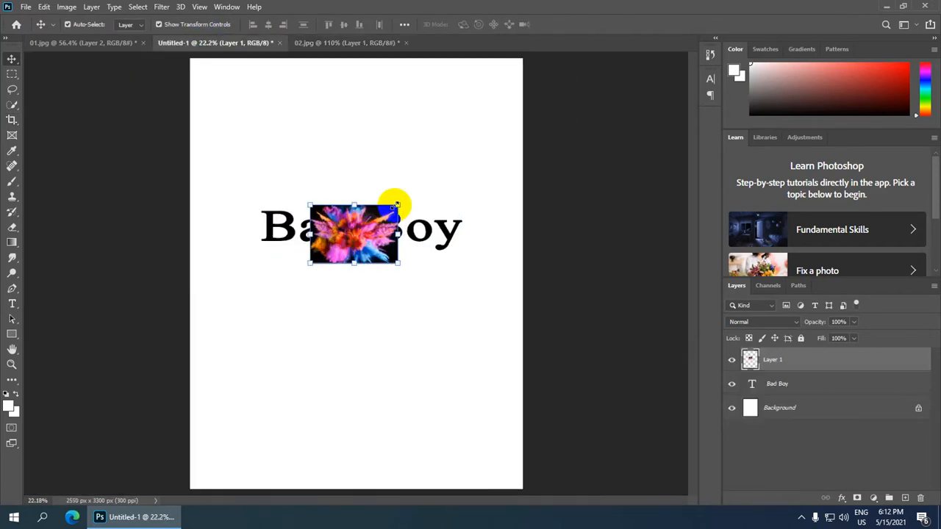
{"action": "left_click_drag", "start_coordinate": [395, 206], "coordinate": [489, 165]}
{"action": "key", "text": "ctrl+minus"}
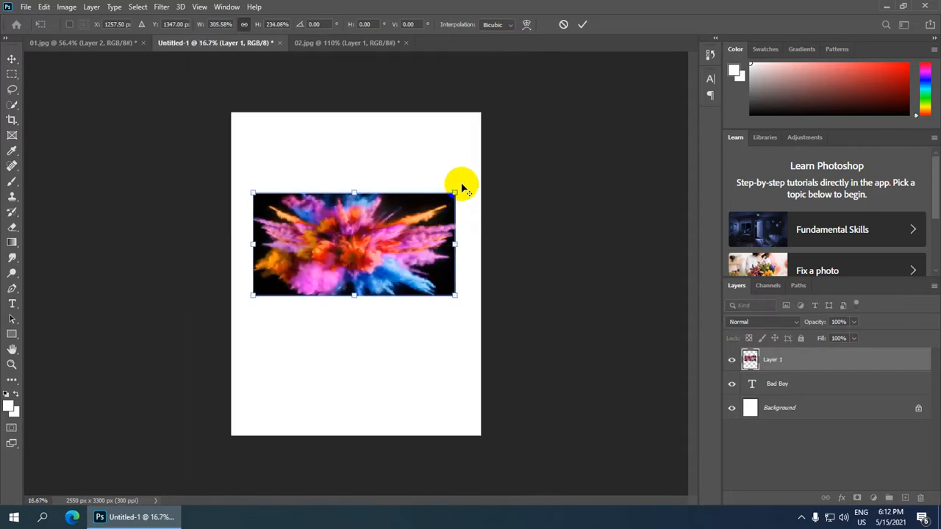
{"action": "left_click_drag", "start_coordinate": [454, 190], "coordinate": [471, 180]}
{"action": "scroll", "coordinate": [471, 180], "scroll_direction": "down", "scroll_amount": 1}
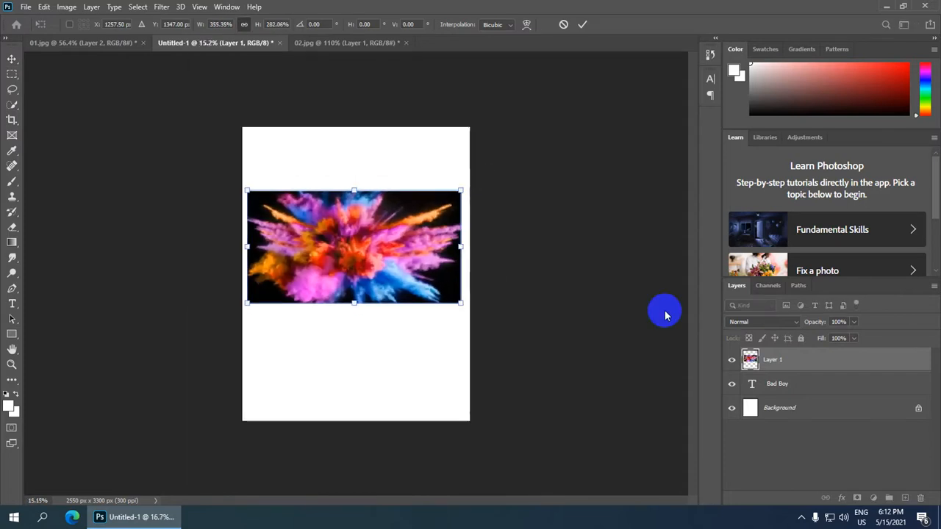
{"action": "left_click", "coordinate": [783, 367]}
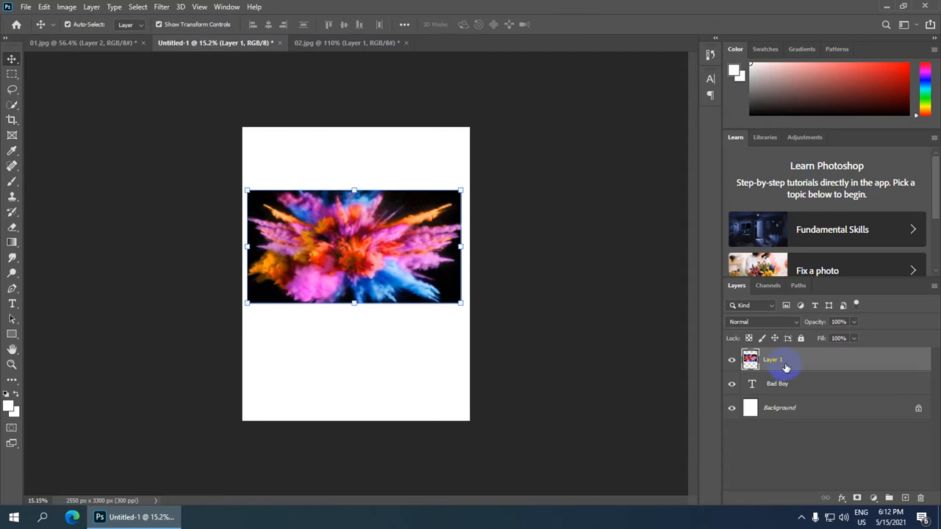
Clip the explosion image into the Bad Boy text and shift its texture.
{"action": "right_click", "coordinate": [785, 368]}
{"action": "left_click", "coordinate": [662, 227]}
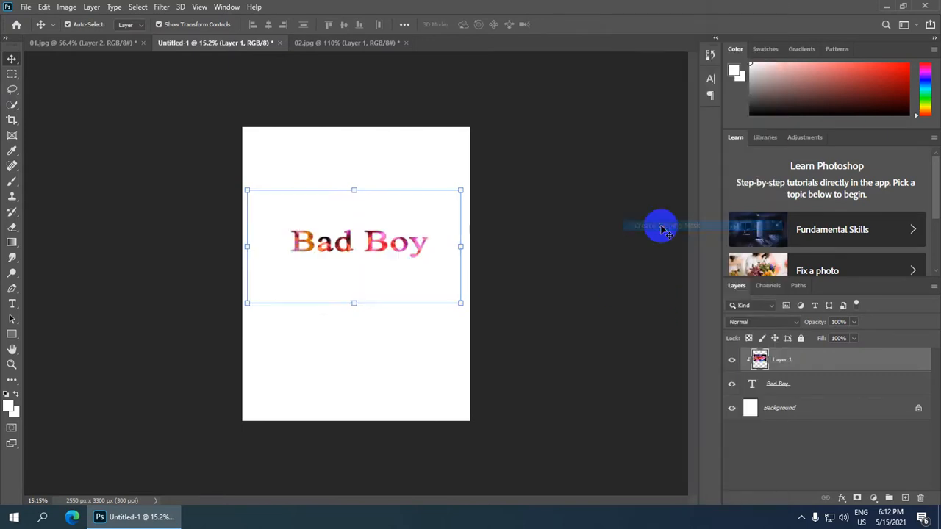
{"action": "scroll", "coordinate": [353, 260], "scroll_direction": "up", "scroll_amount": 3}
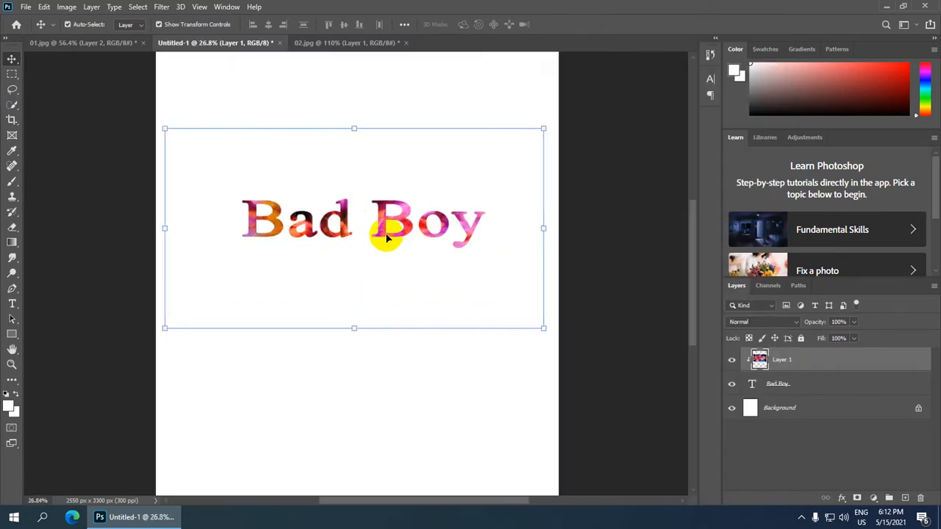
{"action": "mouse_move", "coordinate": [383, 231]}
{"action": "left_mouse_down"}
{"action": "mouse_move", "coordinate": [434, 235]}
{"action": "mouse_move", "coordinate": [331, 235]}
{"action": "mouse_move", "coordinate": [396, 236]}
{"action": "mouse_move", "coordinate": [430, 225]}
{"action": "mouse_move", "coordinate": [412, 242]}
{"action": "mouse_move", "coordinate": [405, 219]}
{"action": "mouse_move", "coordinate": [287, 233]}
{"action": "mouse_move", "coordinate": [390, 234]}
{"action": "left_mouse_up"}
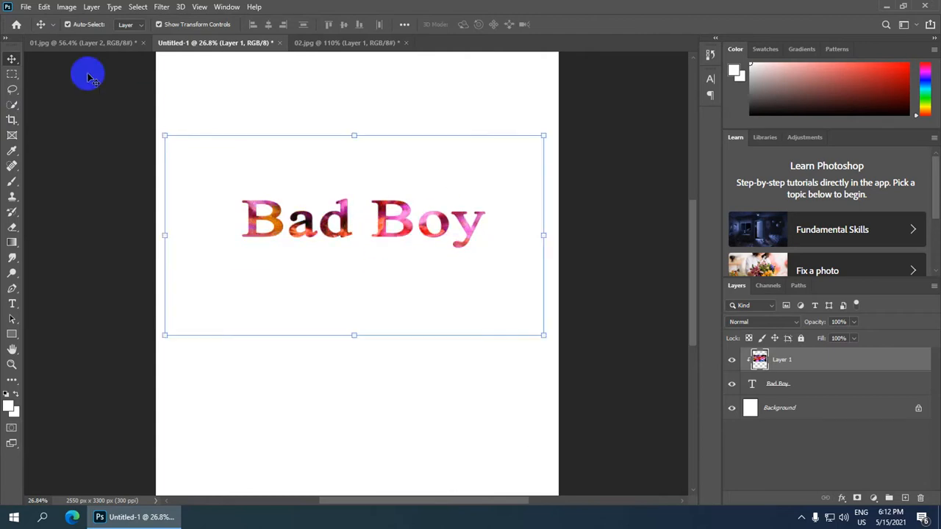
{"action": "left_click", "coordinate": [70, 42]}
{"action": "scroll", "coordinate": [431, 304], "scroll_direction": "down", "scroll_amount": 2}
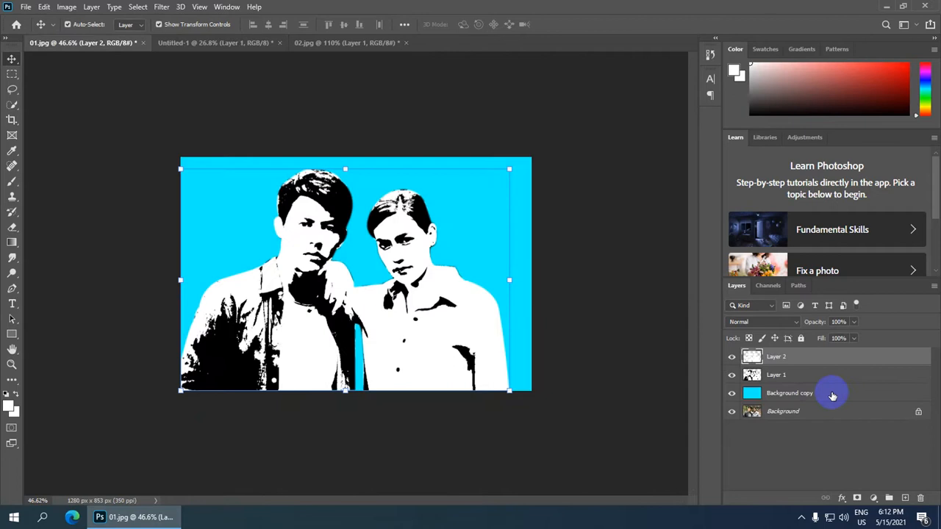
Open the 03.jfif sky photo.
{"action": "left_click_drag", "start_coordinate": [750, 371], "coordinate": [287, 169]}
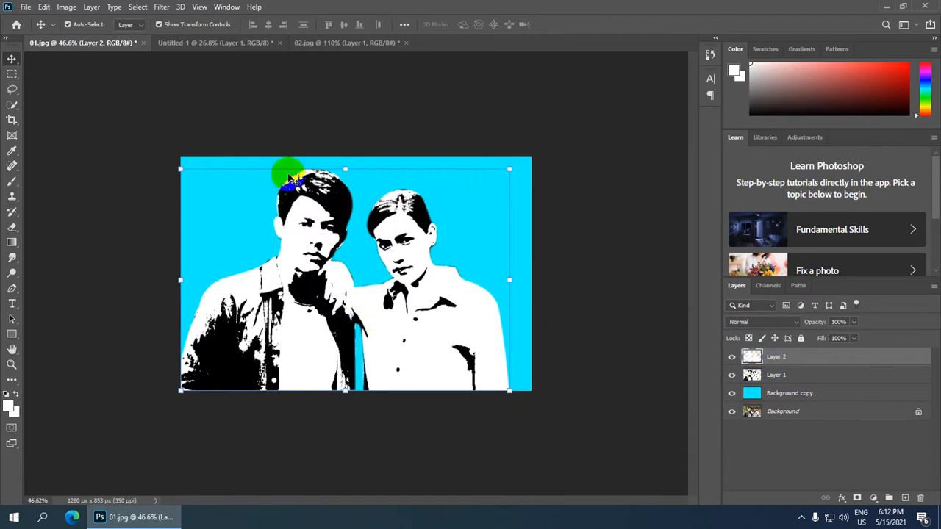
{"action": "left_click", "coordinate": [26, 7]}
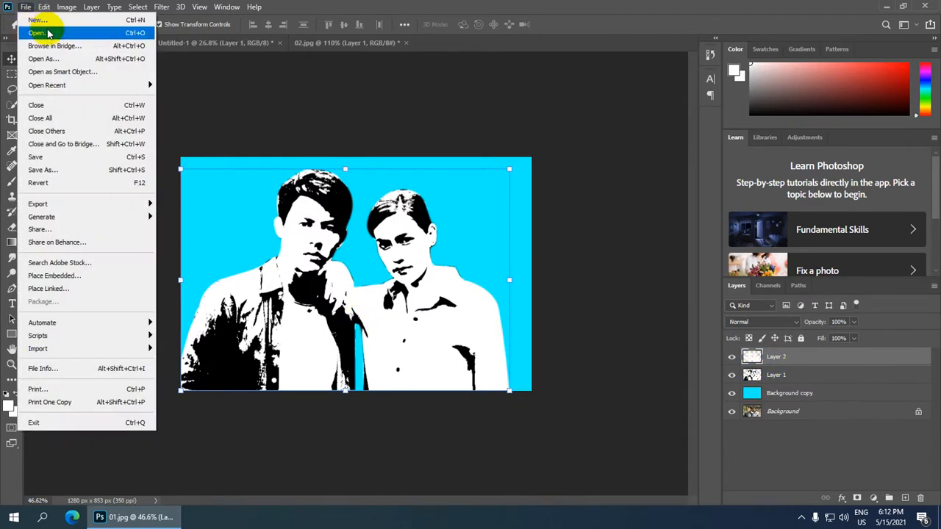
{"action": "left_click", "coordinate": [50, 33]}
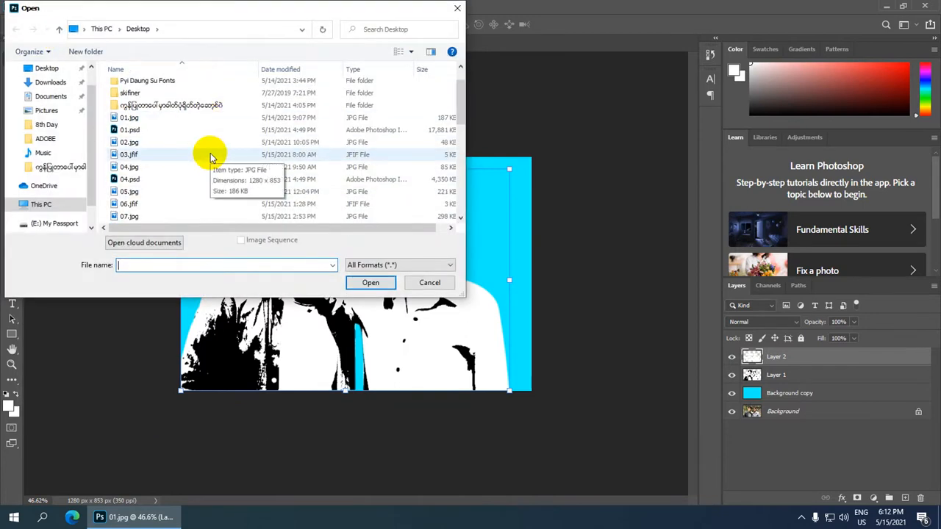
{"action": "left_click", "coordinate": [210, 156]}
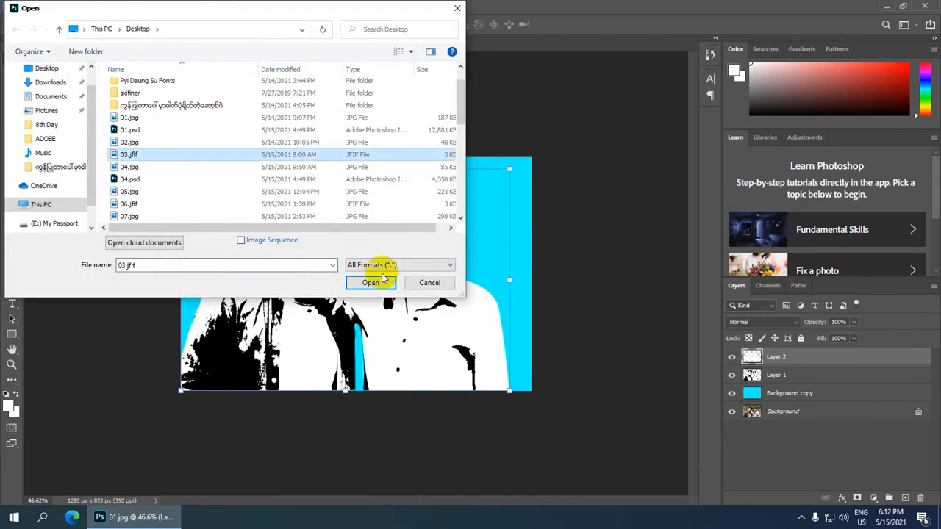
{"action": "left_click", "coordinate": [386, 283]}
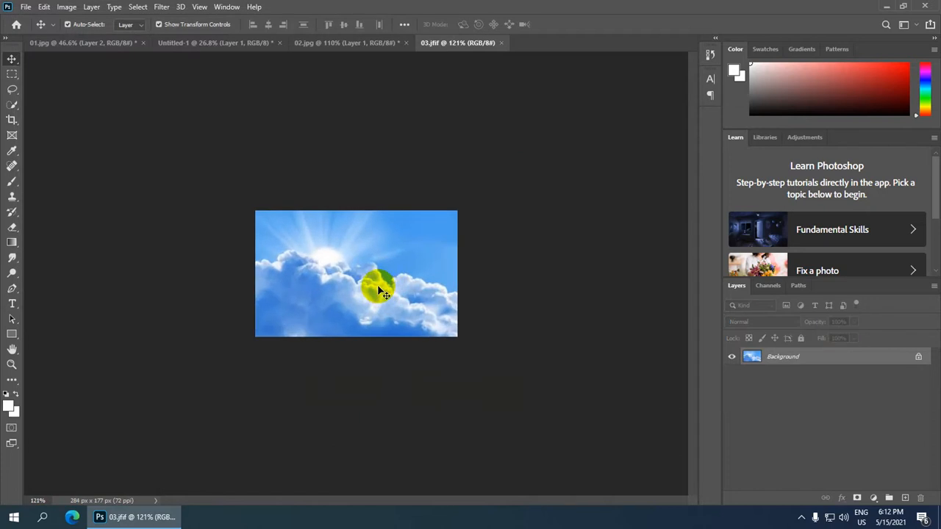
Crop the sky to 266 x 177 px, duplicate it, and drag it into 01.jpg.
{"action": "left_click", "coordinate": [11, 120]}
{"action": "left_click", "coordinate": [397, 291]}
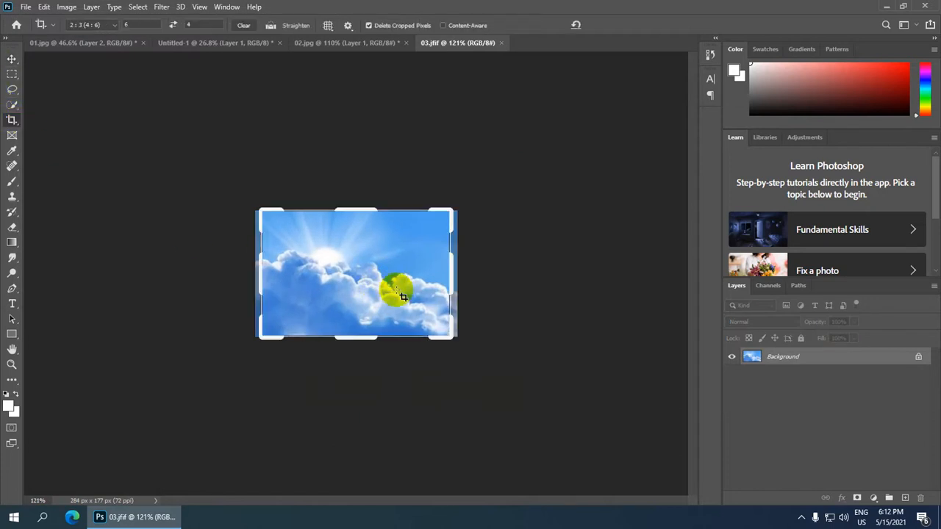
{"action": "left_click", "coordinate": [397, 291]}
{"action": "key", "text": "Return"}
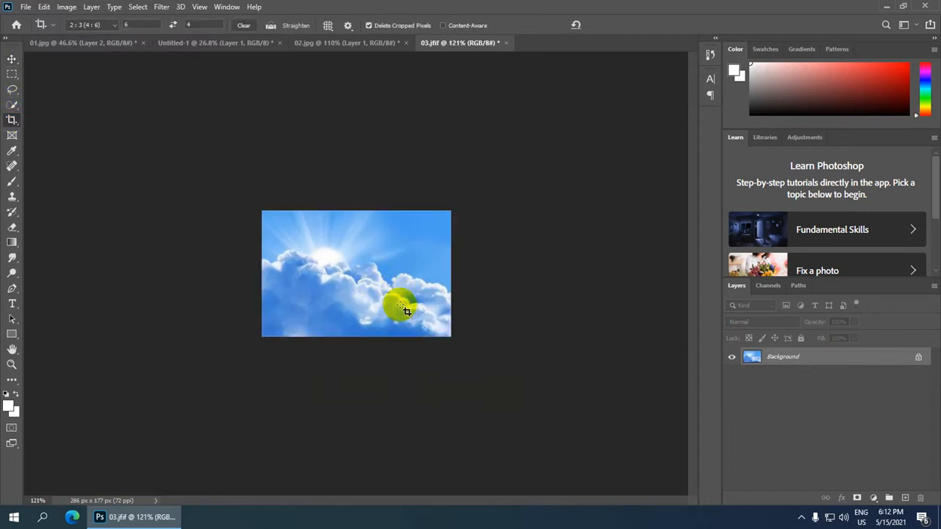
{"action": "scroll", "coordinate": [397, 301], "scroll_direction": "up", "scroll_amount": 3}
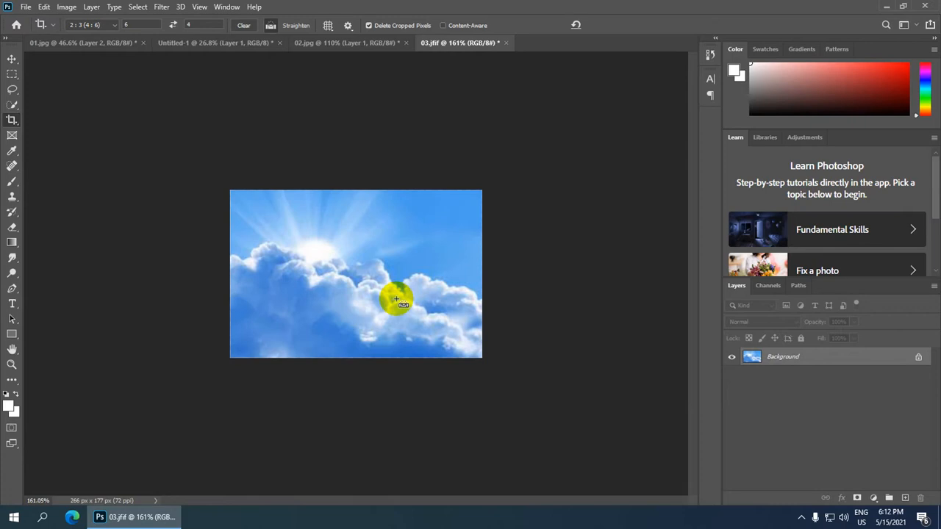
{"action": "key", "text": "ctrl+j"}
{"action": "key", "text": "v"}
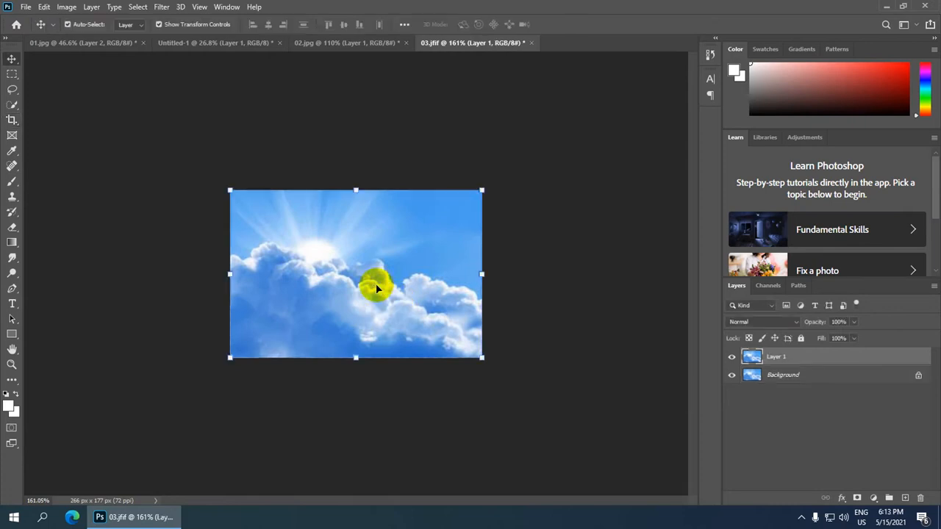
{"action": "left_click_drag", "start_coordinate": [376, 286], "coordinate": [357, 298]}
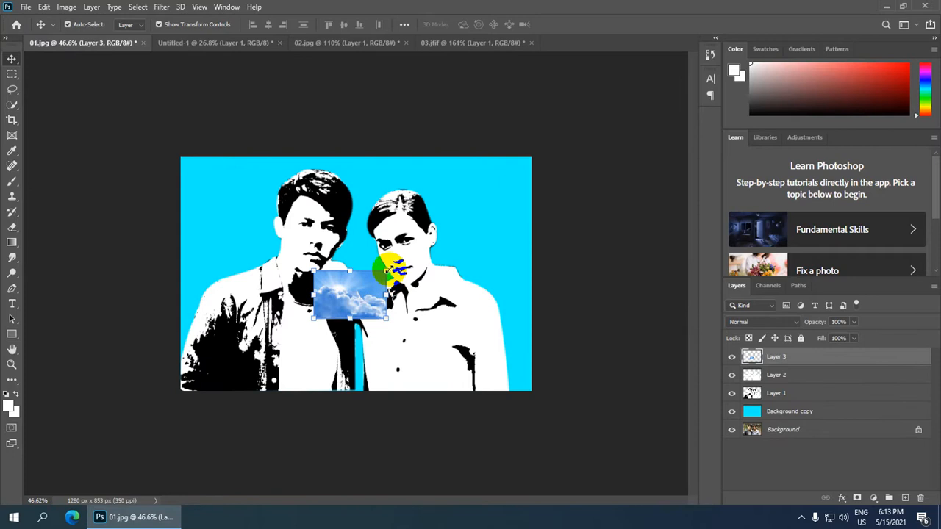
Enlarge the cloud layer past the canvas edges and commit the transform.
{"action": "left_click_drag", "start_coordinate": [387, 272], "coordinate": [561, 148]}
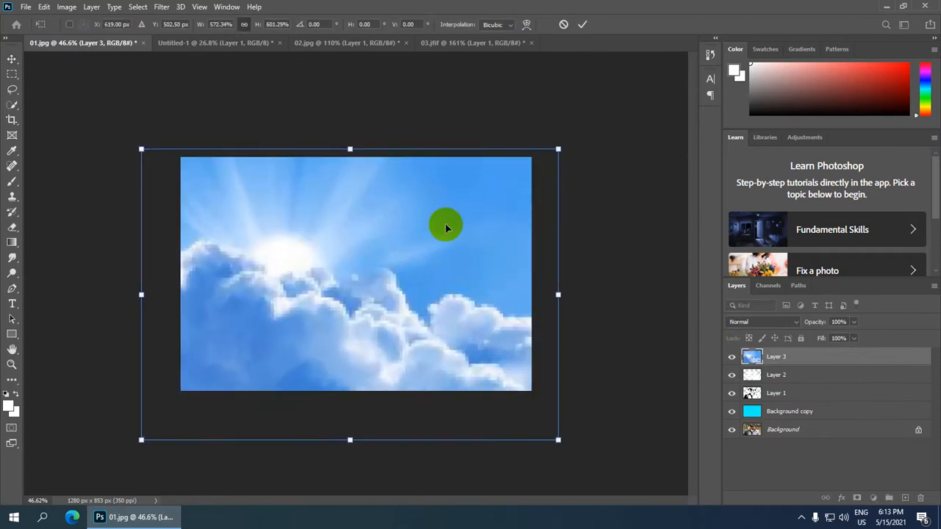
{"action": "left_click_drag", "start_coordinate": [424, 286], "coordinate": [425, 281]}
{"action": "scroll", "coordinate": [424, 281], "scroll_direction": "down", "scroll_amount": 2}
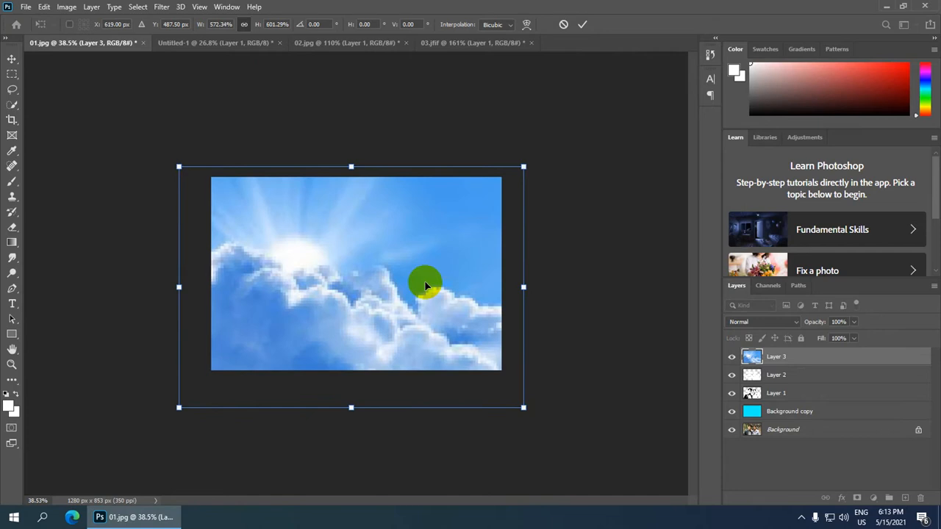
{"action": "scroll", "coordinate": [425, 286], "scroll_direction": "up", "scroll_amount": 1}
{"action": "left_click", "coordinate": [582, 24]}
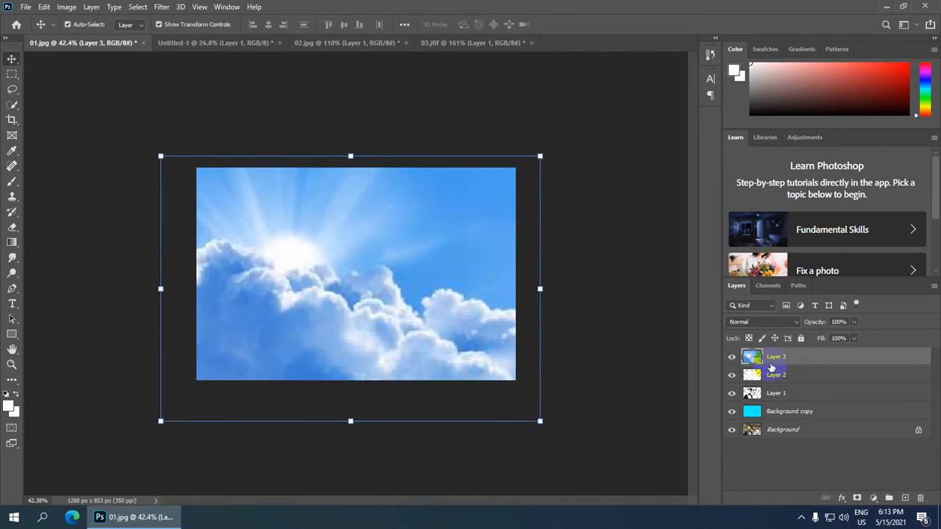
Clip Layer 3's clouds into the two figures and shift them into place.
{"action": "right_click", "coordinate": [777, 360]}
{"action": "left_click", "coordinate": [816, 225]}
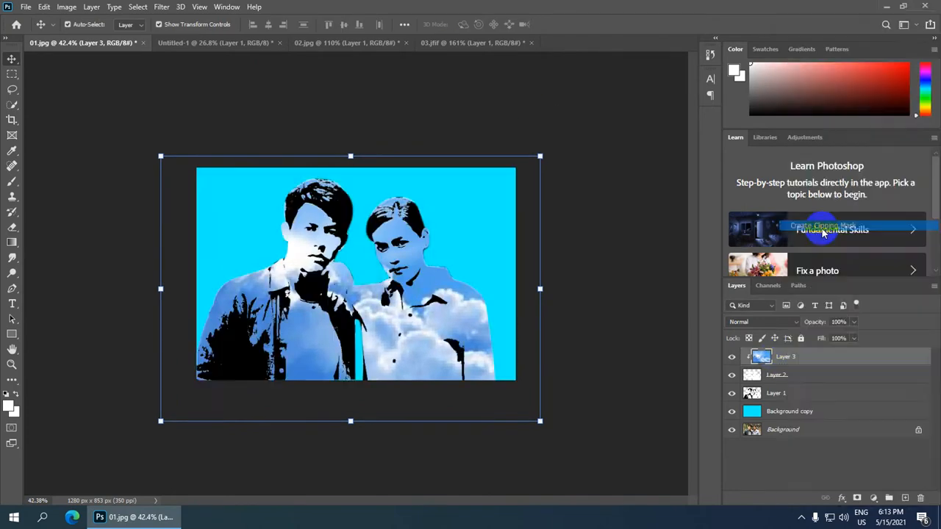
{"action": "scroll", "coordinate": [422, 360], "scroll_direction": "up", "scroll_amount": 1}
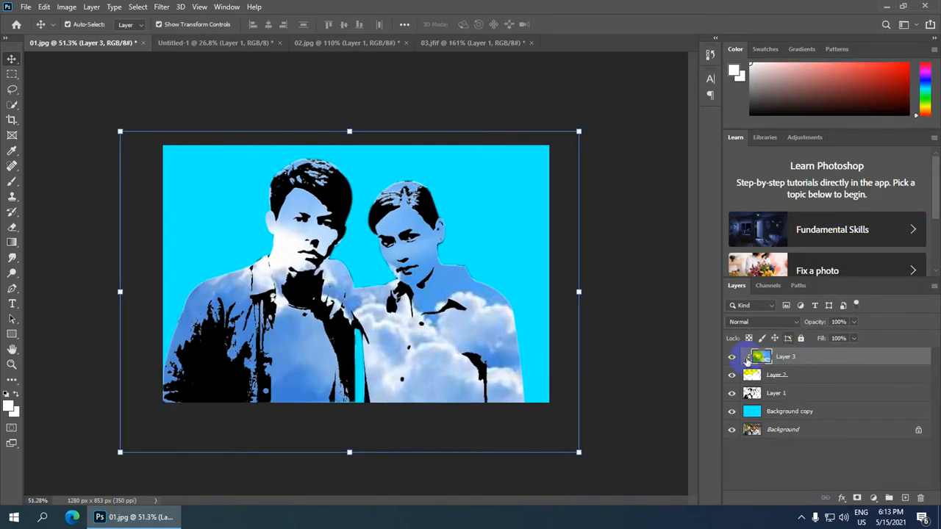
{"action": "scroll", "coordinate": [360, 309], "scroll_direction": "down", "scroll_amount": 1}
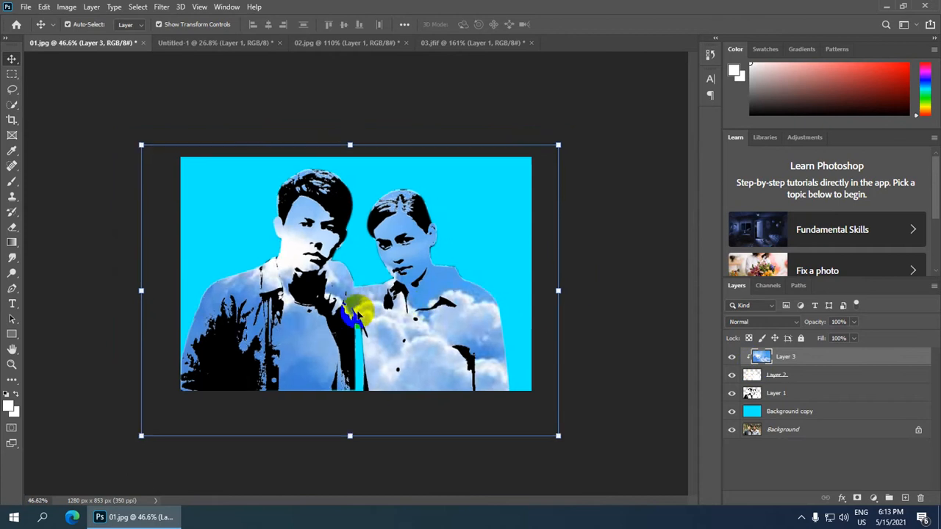
{"action": "scroll", "coordinate": [358, 317], "scroll_direction": "up", "scroll_amount": 1}
{"action": "scroll", "coordinate": [357, 314], "scroll_direction": "up", "scroll_amount": 2}
{"action": "left_click_drag", "start_coordinate": [357, 313], "coordinate": [280, 316]}
{"action": "scroll", "coordinate": [273, 361], "scroll_direction": "down", "scroll_amount": 2}
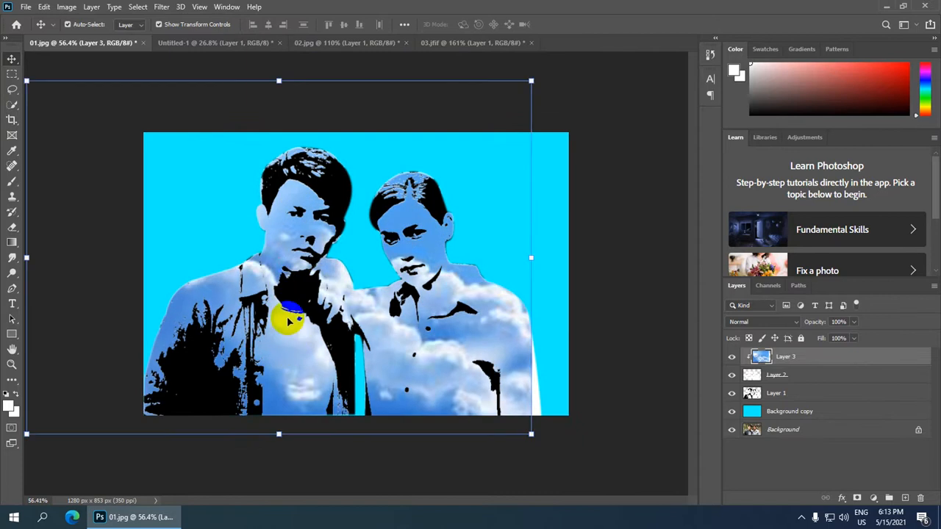
{"action": "scroll", "coordinate": [307, 336], "scroll_direction": "down", "scroll_amount": 2}
{"action": "scroll", "coordinate": [448, 311], "scroll_direction": "down", "scroll_amount": 1}
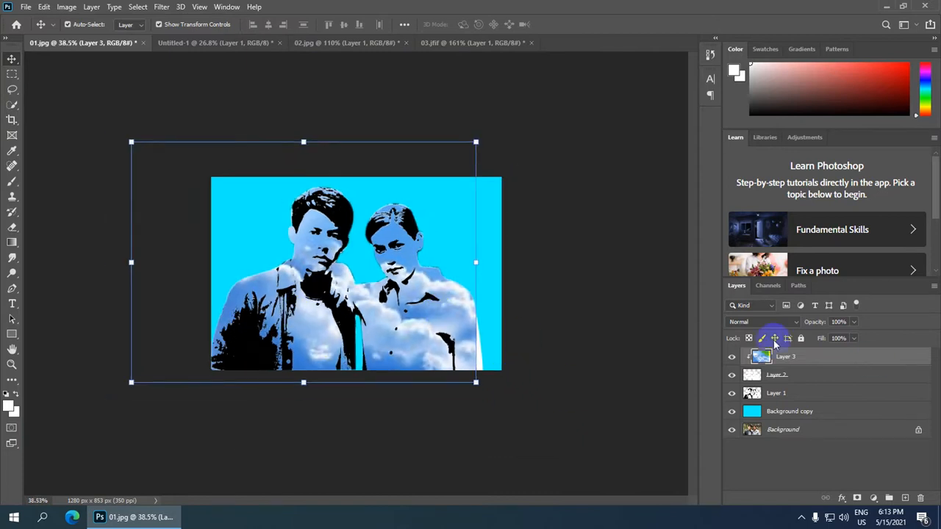
Select the original Background layer and hide the cyan Background copy fill.
{"action": "left_click", "coordinate": [751, 434]}
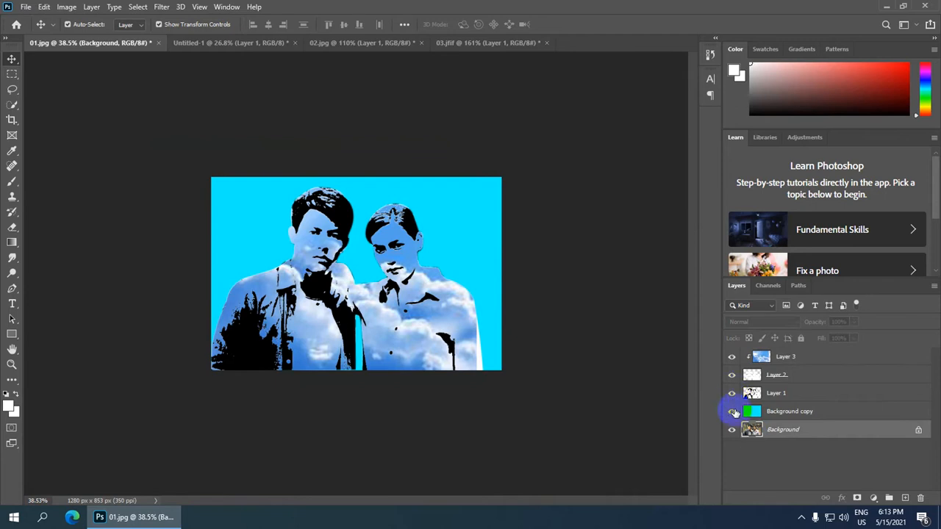
{"action": "left_click", "coordinate": [731, 412]}
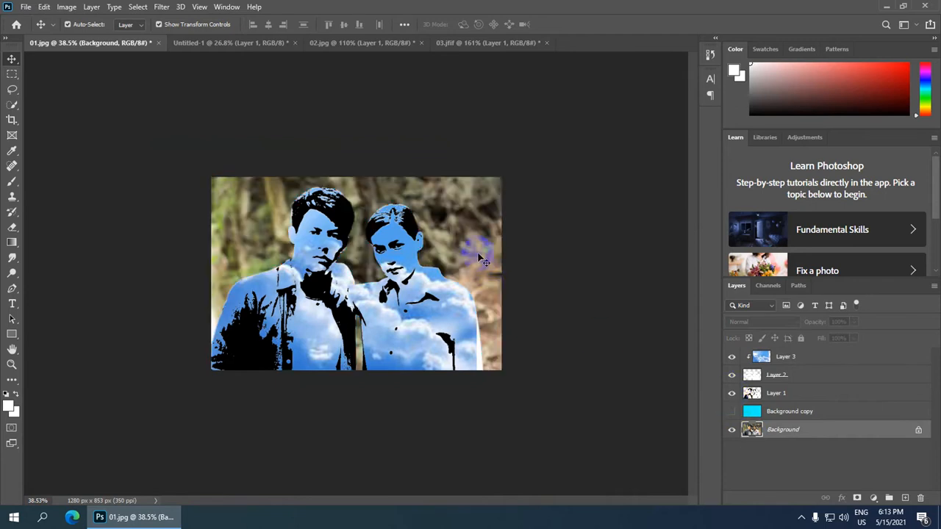
{"action": "scroll", "coordinate": [477, 257], "scroll_direction": "up", "scroll_amount": 2}
{"action": "scroll", "coordinate": [476, 257], "scroll_direction": "down", "scroll_amount": 2}
{"action": "scroll", "coordinate": [476, 257], "scroll_direction": "up", "scroll_amount": 1}
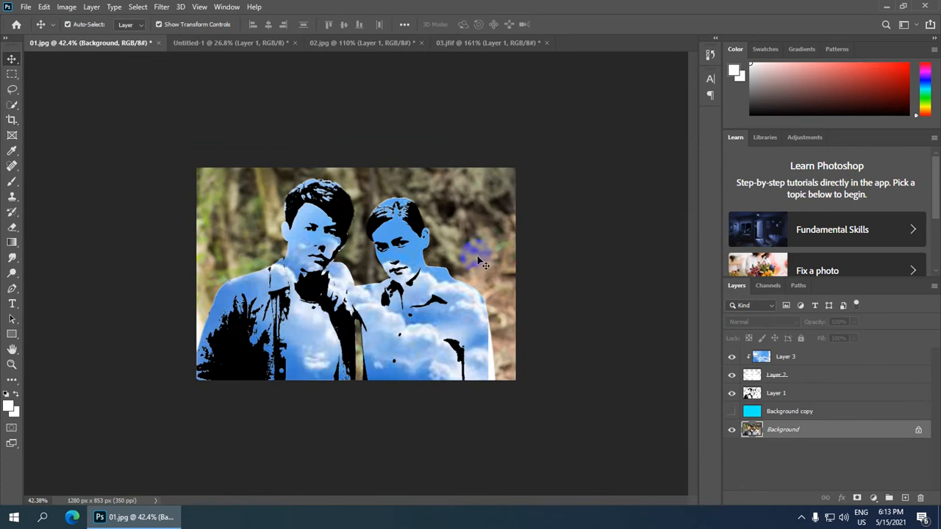
Darken the Background photo's midtones with a Levels adjustment.
{"action": "key", "text": "ctrl"}
{"action": "key", "text": "ctrl+l"}
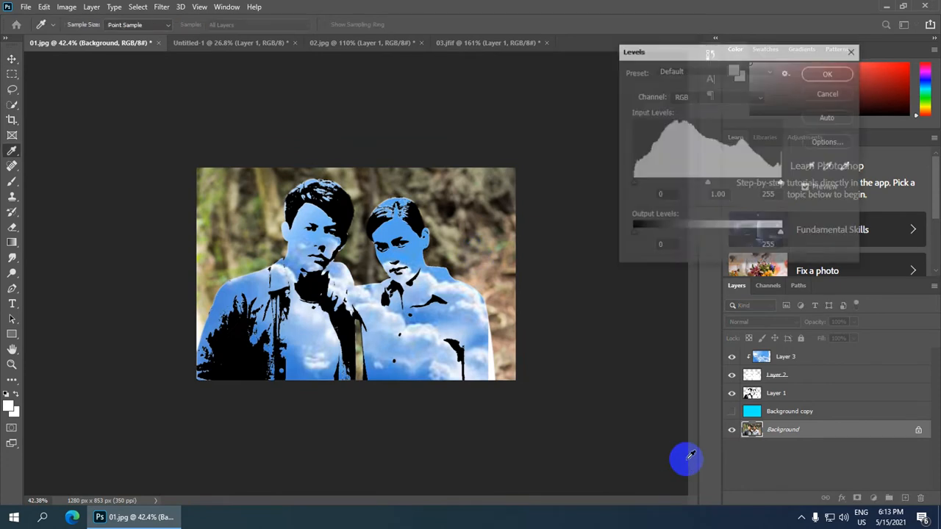
{"action": "left_click_drag", "start_coordinate": [705, 184], "coordinate": [736, 176]}
{"action": "key", "text": "Return"}
{"action": "key", "text": "v"}
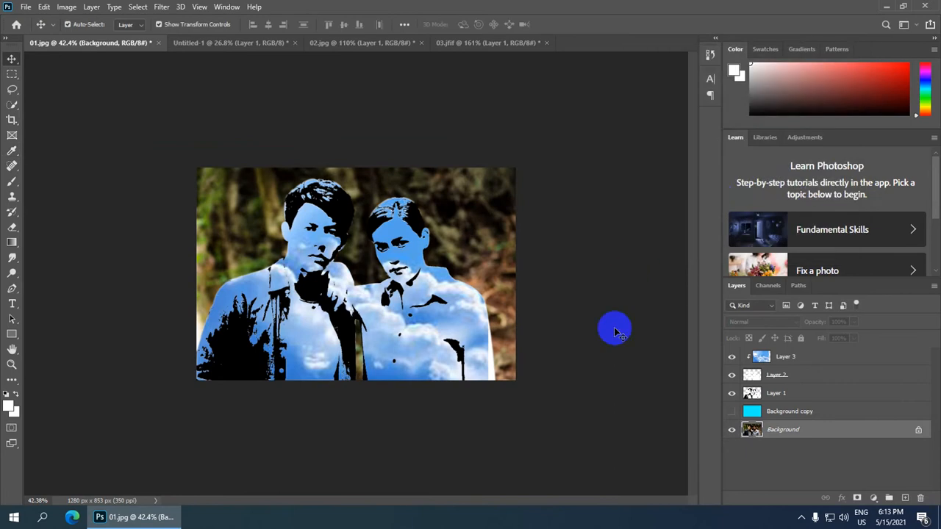
Turn the cyan Background copy layer back on.
{"action": "scroll", "coordinate": [457, 362], "scroll_direction": "down", "scroll_amount": 2}
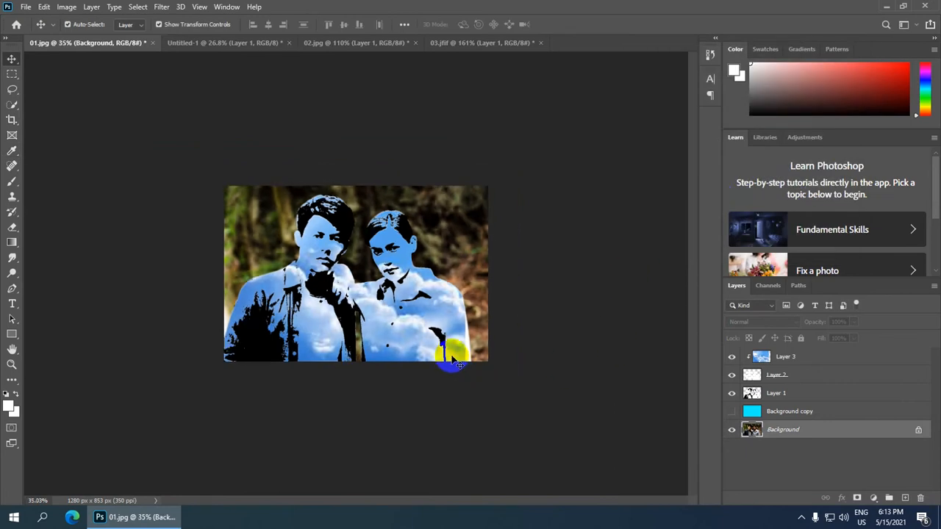
{"action": "scroll", "coordinate": [451, 355], "scroll_direction": "up", "scroll_amount": 2}
{"action": "scroll", "coordinate": [452, 357], "scroll_direction": "down", "scroll_amount": 1}
{"action": "scroll", "coordinate": [454, 360], "scroll_direction": "down", "scroll_amount": 1}
{"action": "scroll", "coordinate": [454, 206], "scroll_direction": "up", "scroll_amount": 3}
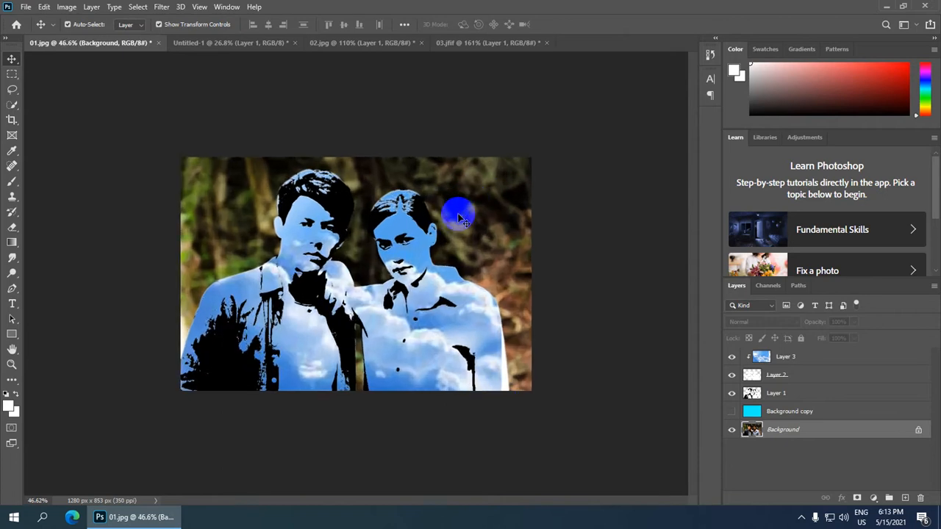
{"action": "scroll", "coordinate": [465, 236], "scroll_direction": "down", "scroll_amount": 2}
{"action": "scroll", "coordinate": [470, 252], "scroll_direction": "up", "scroll_amount": 2}
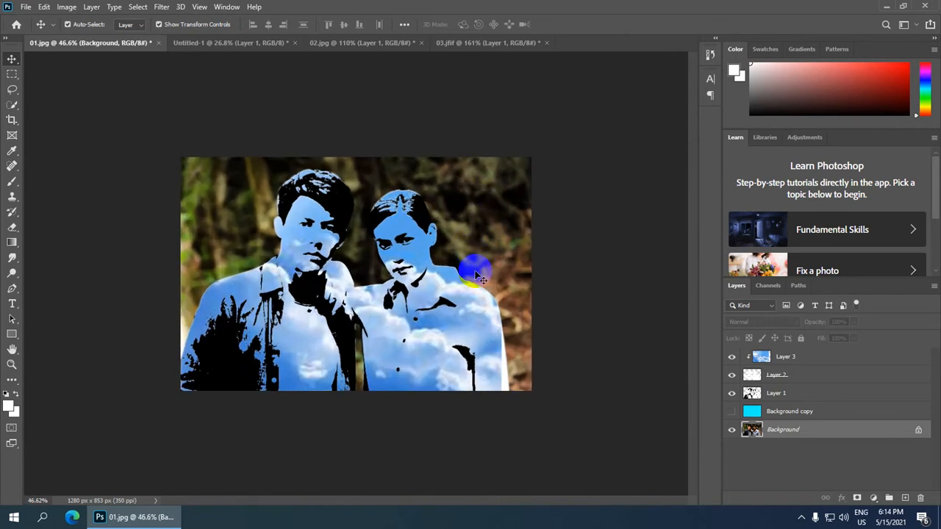
{"action": "left_click", "coordinate": [732, 413]}
{"action": "scroll", "coordinate": [474, 270], "scroll_direction": "down", "scroll_amount": 1}
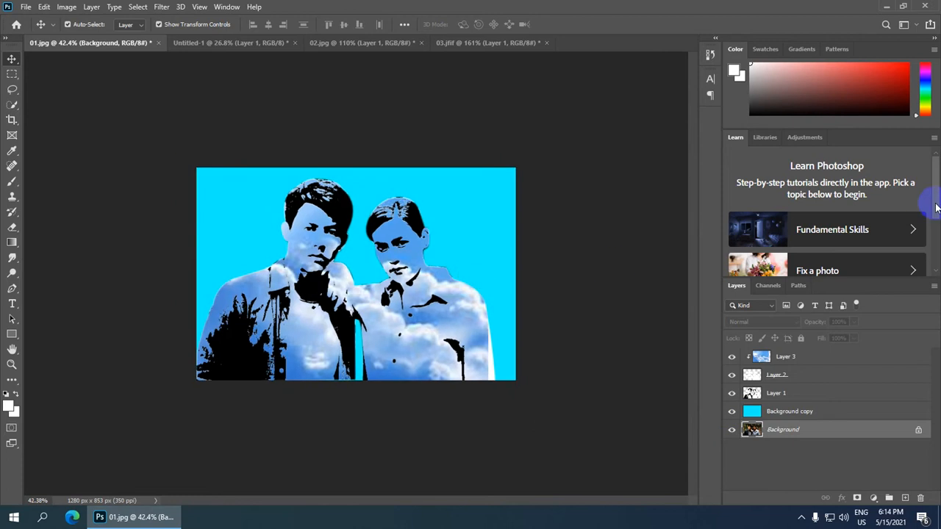
Lower the cyan Background copy layer's opacity to 64%.
{"action": "left_click", "coordinate": [757, 412]}
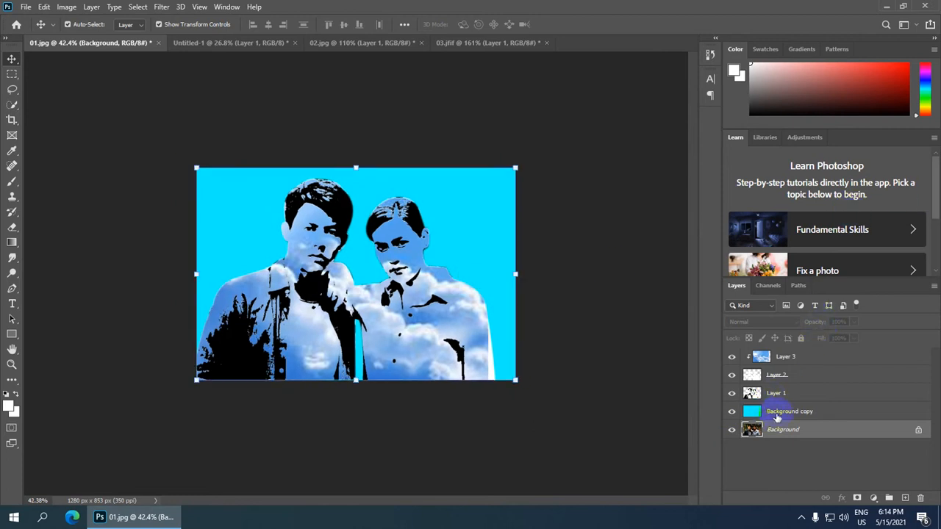
{"action": "left_click_drag", "start_coordinate": [824, 324], "coordinate": [802, 325]}
{"action": "scroll", "coordinate": [451, 314], "scroll_direction": "down", "scroll_amount": 3}
{"action": "scroll", "coordinate": [402, 319], "scroll_direction": "up", "scroll_amount": 4}
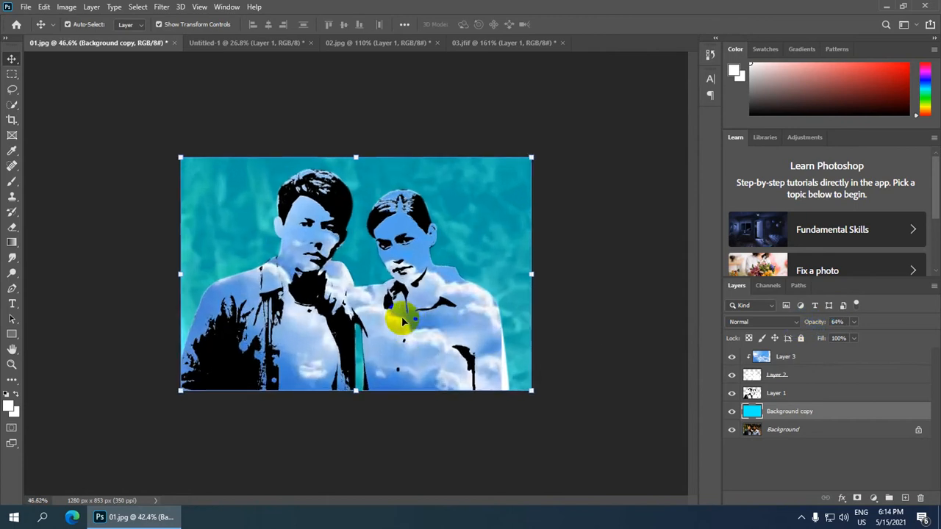
{"action": "scroll", "coordinate": [402, 316], "scroll_direction": "up", "scroll_amount": 2}
{"action": "scroll", "coordinate": [399, 315], "scroll_direction": "down", "scroll_amount": 3}
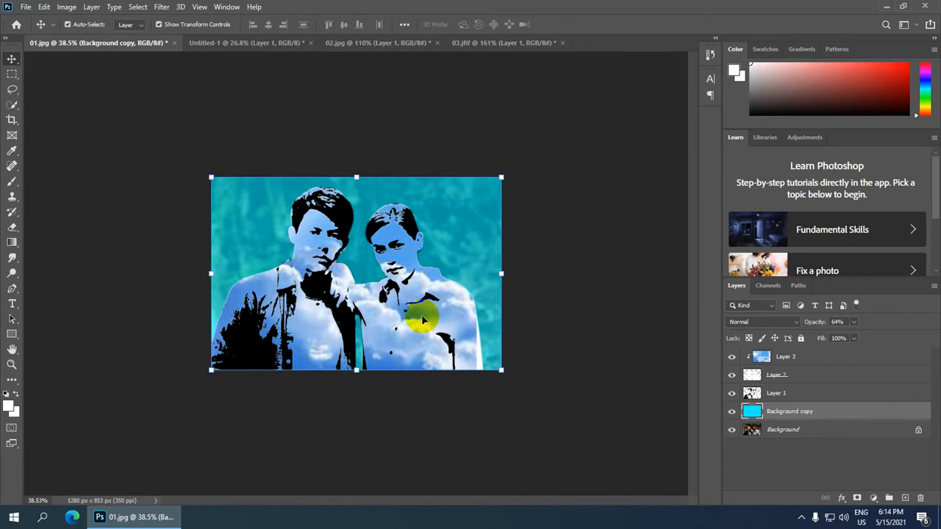
{"action": "scroll", "coordinate": [423, 320], "scroll_direction": "up", "scroll_amount": 2}
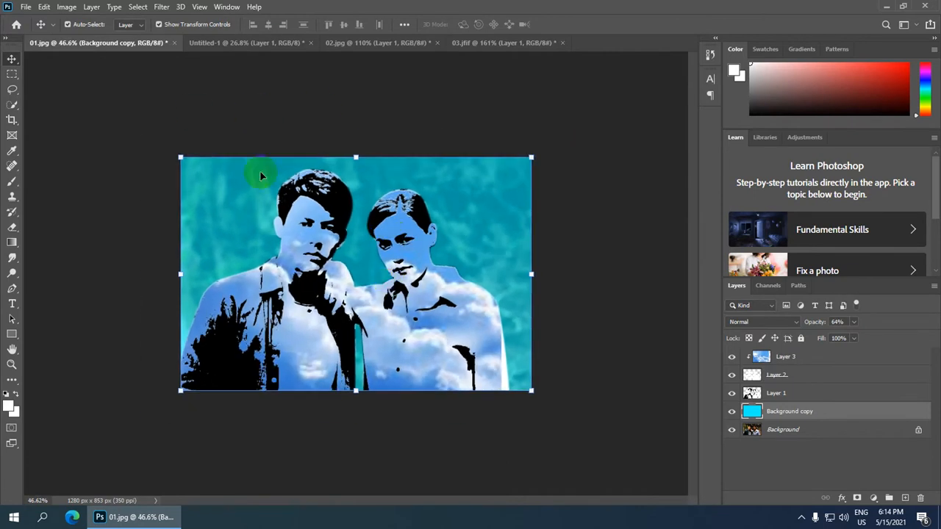
{"action": "scroll", "coordinate": [356, 273], "scroll_direction": "up", "scroll_amount": 2}
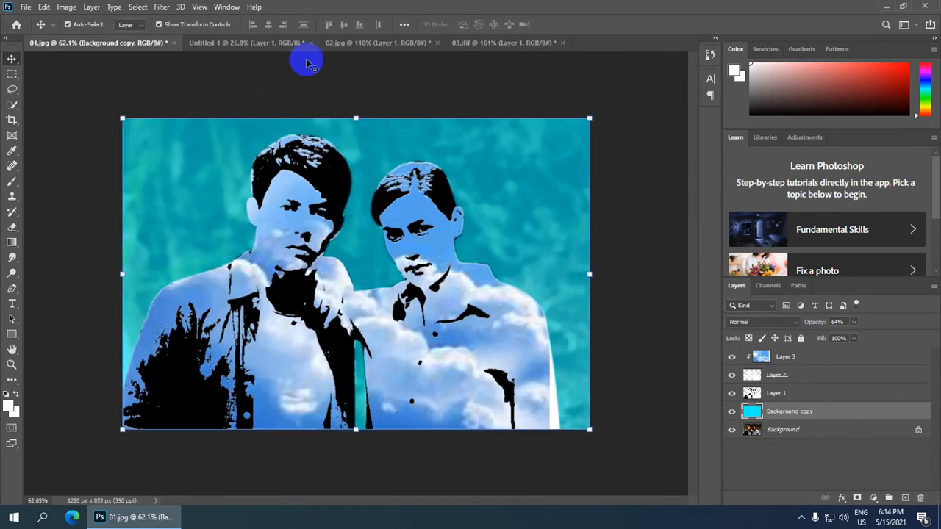
Check the Bad Boy document, then return to 01.jpg.
{"action": "left_click", "coordinate": [252, 42]}
{"action": "left_click", "coordinate": [330, 179]}
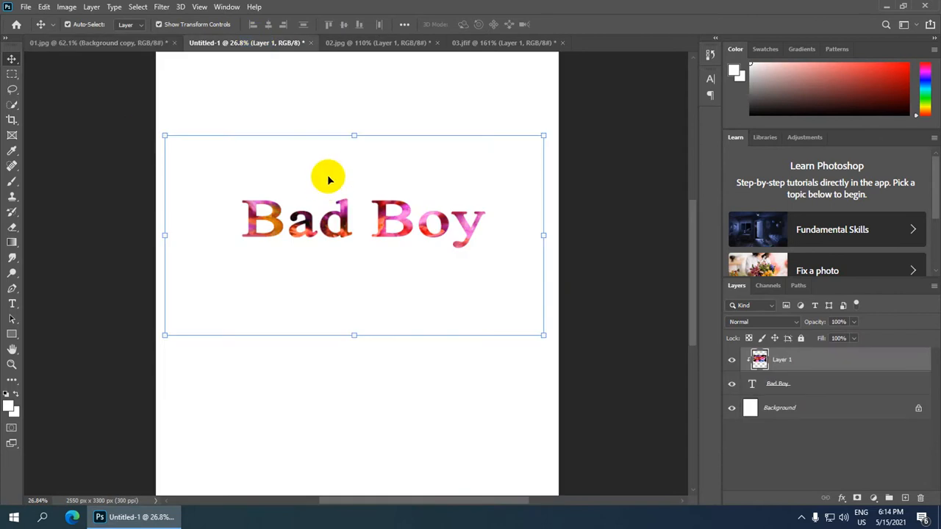
{"action": "left_click", "coordinate": [105, 42]}
{"action": "scroll", "coordinate": [515, 263], "scroll_direction": "down", "scroll_amount": 2}
{"action": "scroll", "coordinate": [519, 203], "scroll_direction": "up", "scroll_amount": 3}
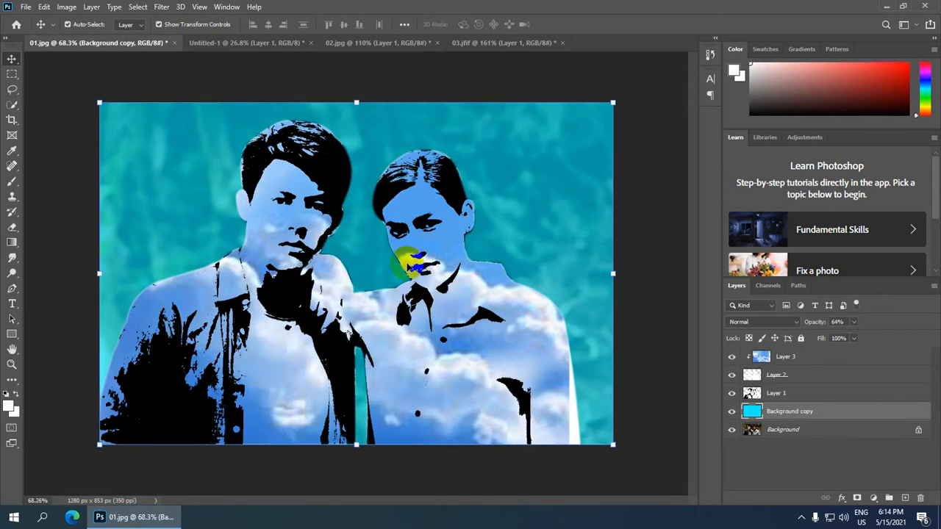
{"action": "scroll", "coordinate": [409, 259], "scroll_direction": "down", "scroll_amount": 2}
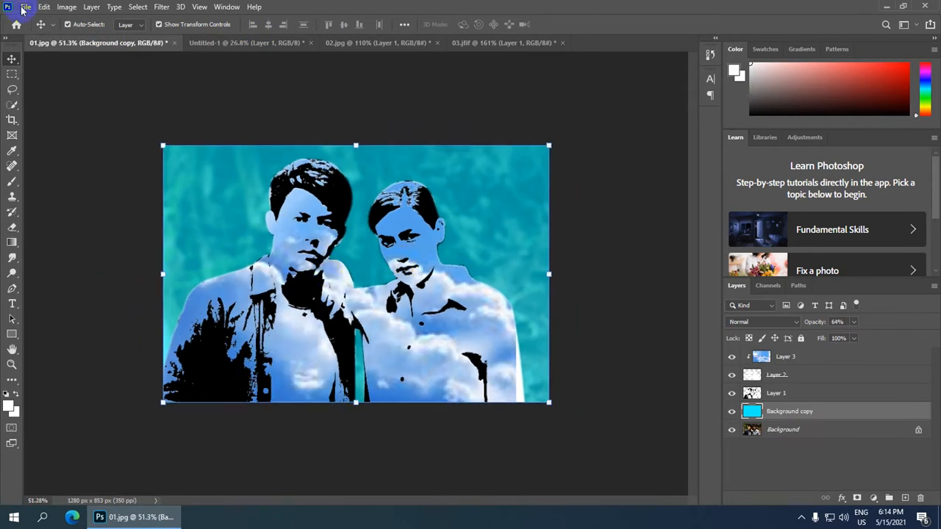
Save the composite to the Desktop as a JPEG named 'Advance Retouch'.
{"action": "left_click", "coordinate": [24, 8]}
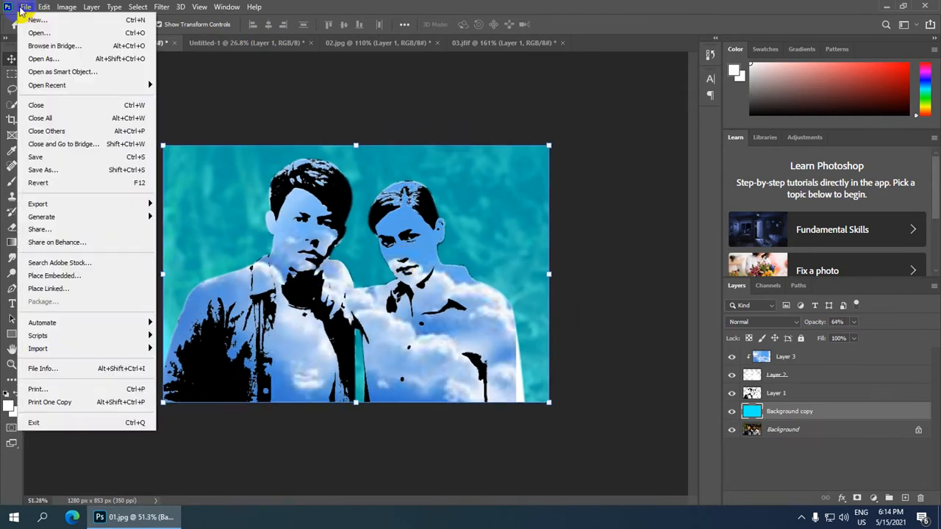
{"action": "left_click", "coordinate": [78, 171]}
{"action": "left_click", "coordinate": [557, 358]}
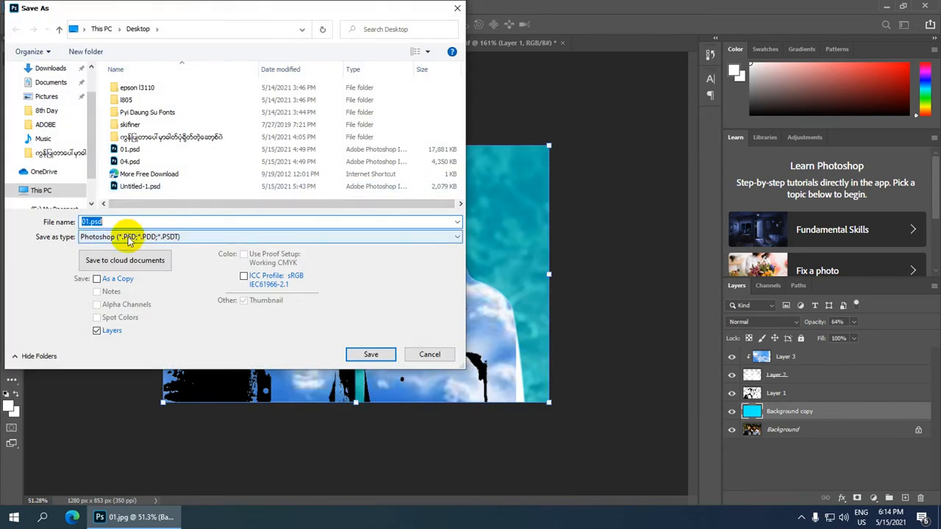
{"action": "left_click", "coordinate": [149, 237]}
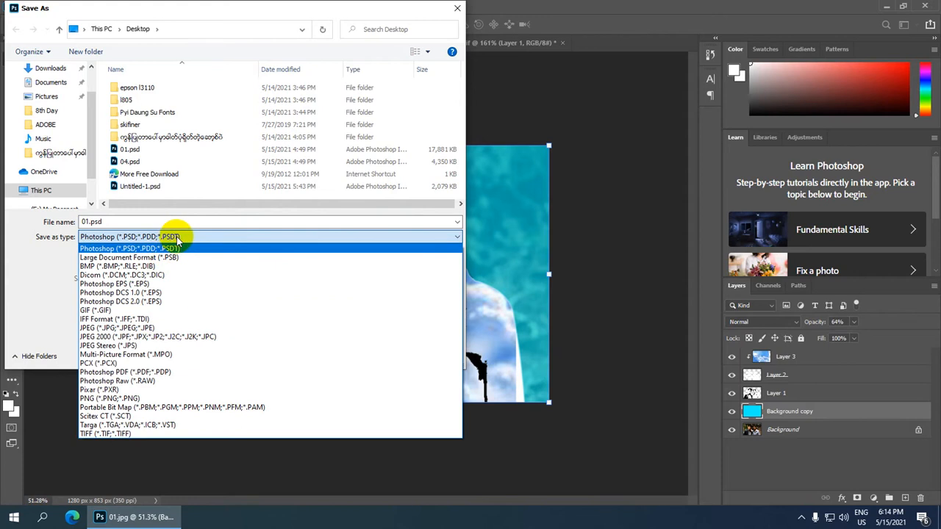
{"action": "left_click", "coordinate": [162, 329]}
{"action": "double_click", "coordinate": [120, 221]}
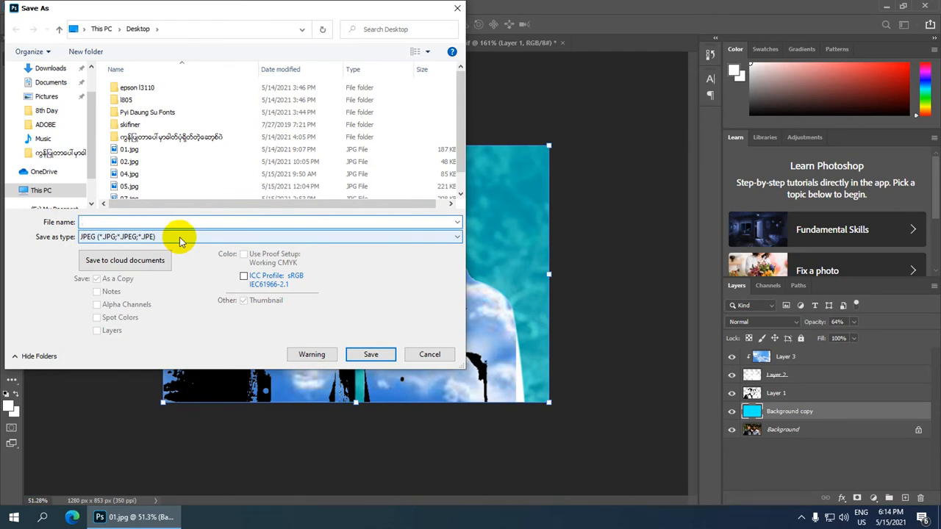
{"action": "type", "text": "Ad"}
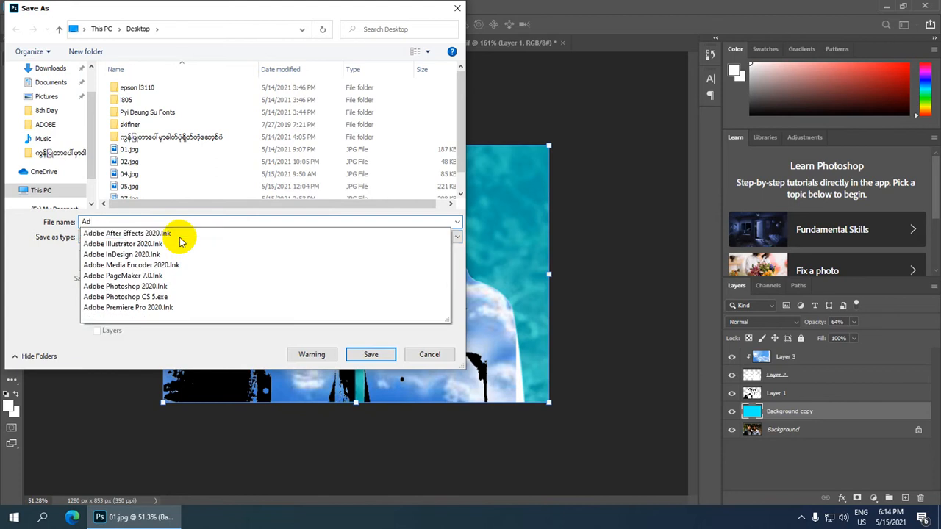
{"action": "type", "text": "vance Retouch"}
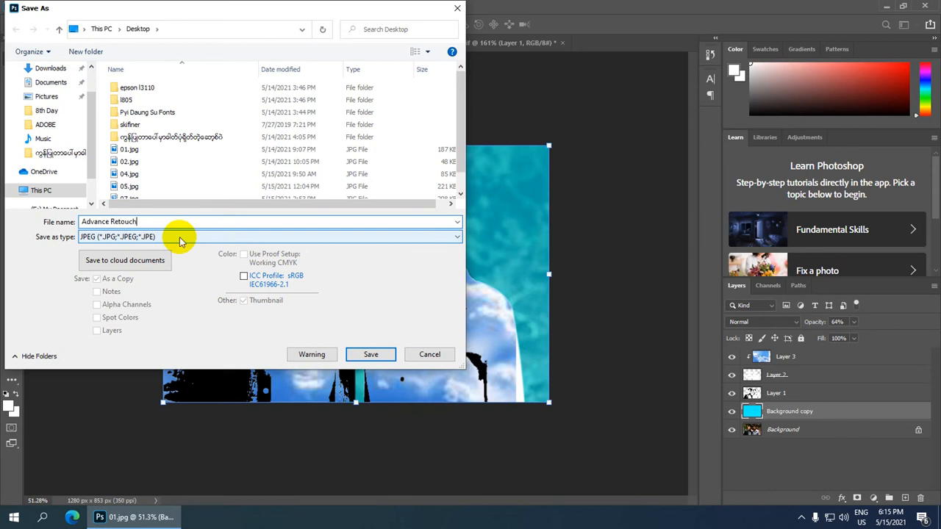
{"action": "left_click", "coordinate": [372, 355]}
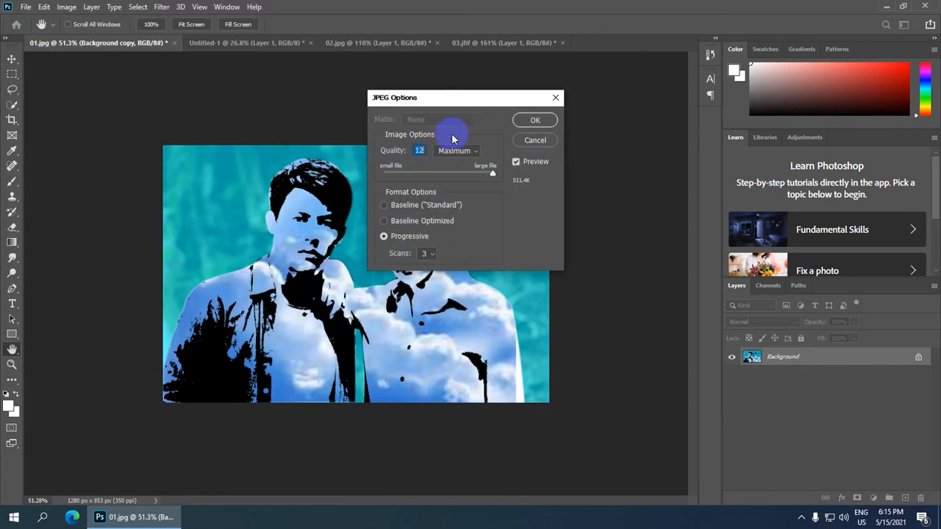
Accept maximum-quality 12 progressive JPEG options and deselect the Background copy layer.
{"action": "left_click", "coordinate": [534, 122]}
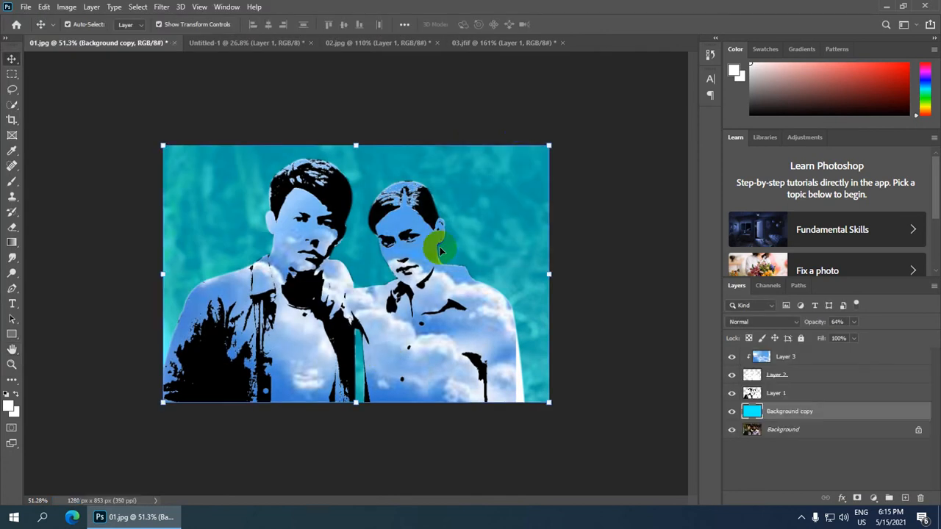
{"action": "scroll", "coordinate": [434, 287], "scroll_direction": "down", "scroll_amount": 2}
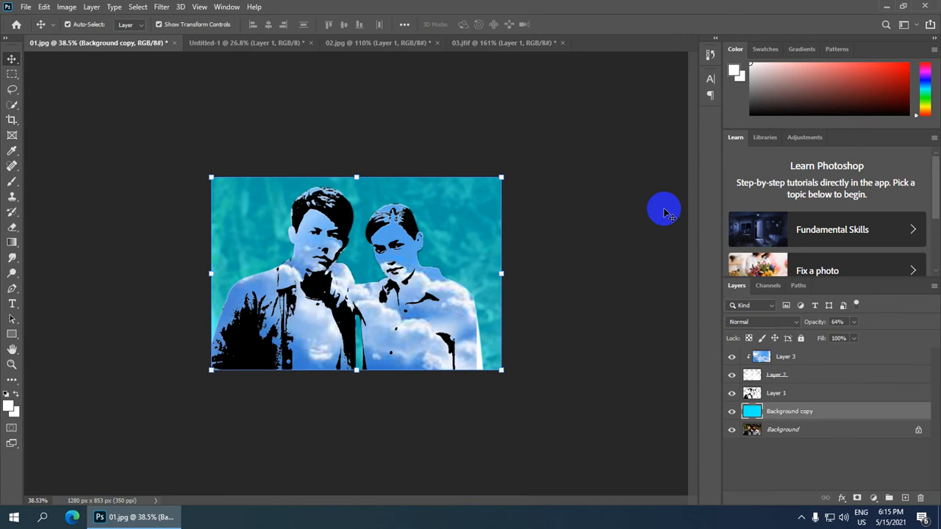
{"action": "scroll", "coordinate": [561, 270], "scroll_direction": "down", "scroll_amount": 1}
{"action": "left_click", "coordinate": [556, 269]}
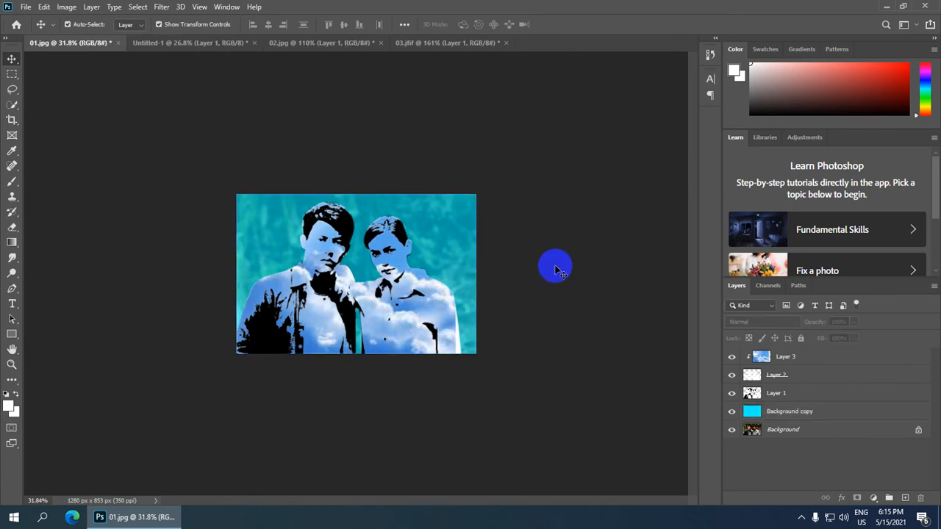
{"action": "scroll", "coordinate": [417, 251], "scroll_direction": "down", "scroll_amount": 1}
{"action": "scroll", "coordinate": [413, 251], "scroll_direction": "up", "scroll_amount": 2}
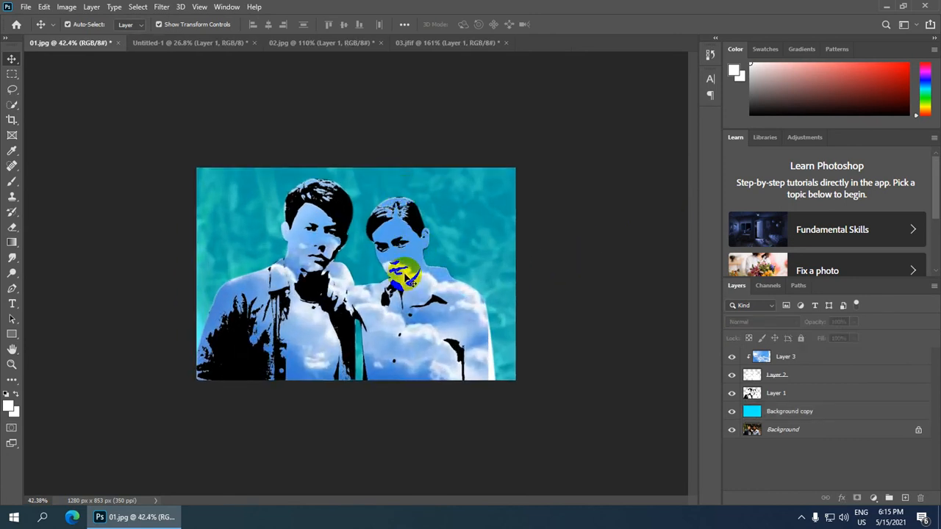
{"action": "scroll", "coordinate": [407, 270], "scroll_direction": "up", "scroll_amount": 1}
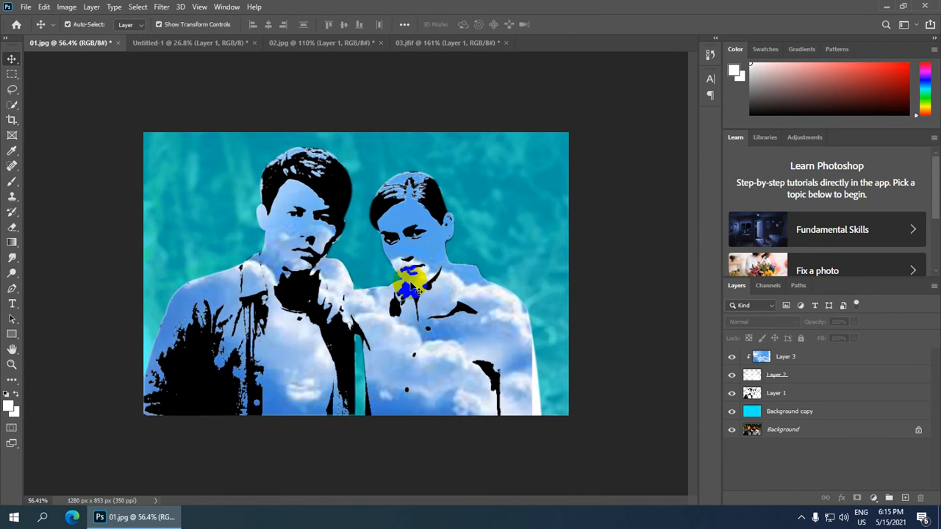